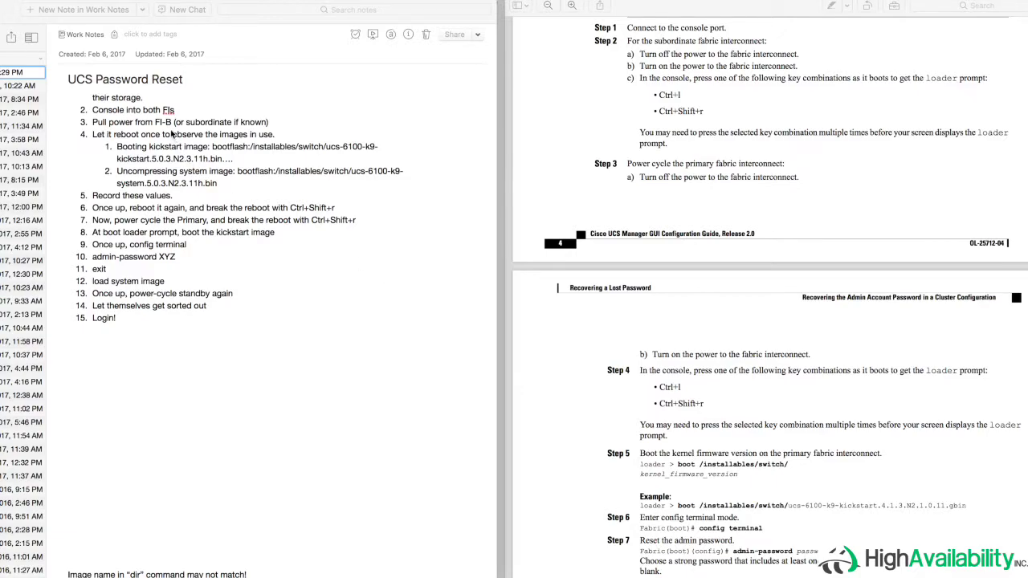
- Bring up SecureCRT, check the FI-A console, and leave the FI-B console showing its kickstart boot
scroll(171, 133, up, 3)
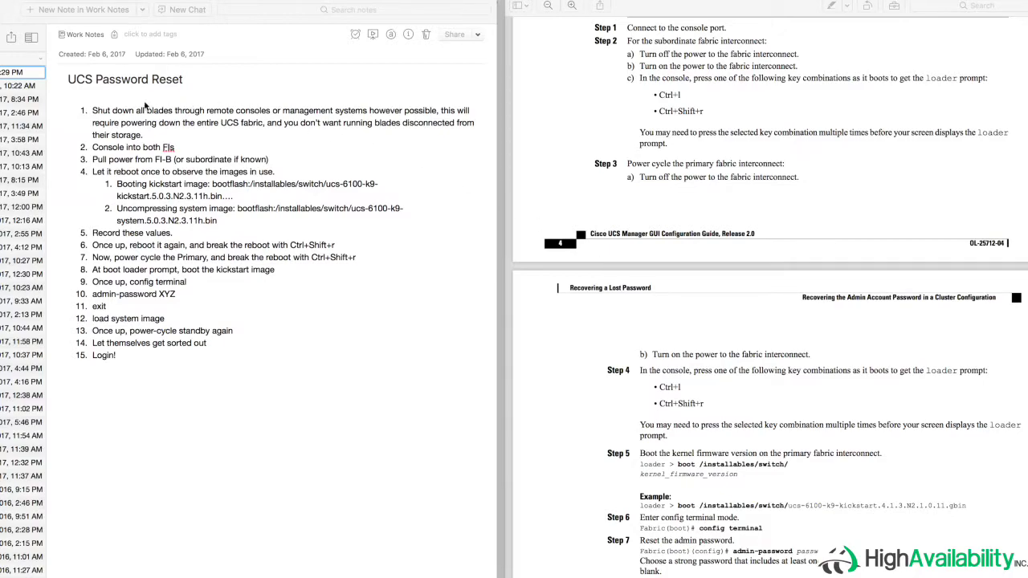
click(100, 118)
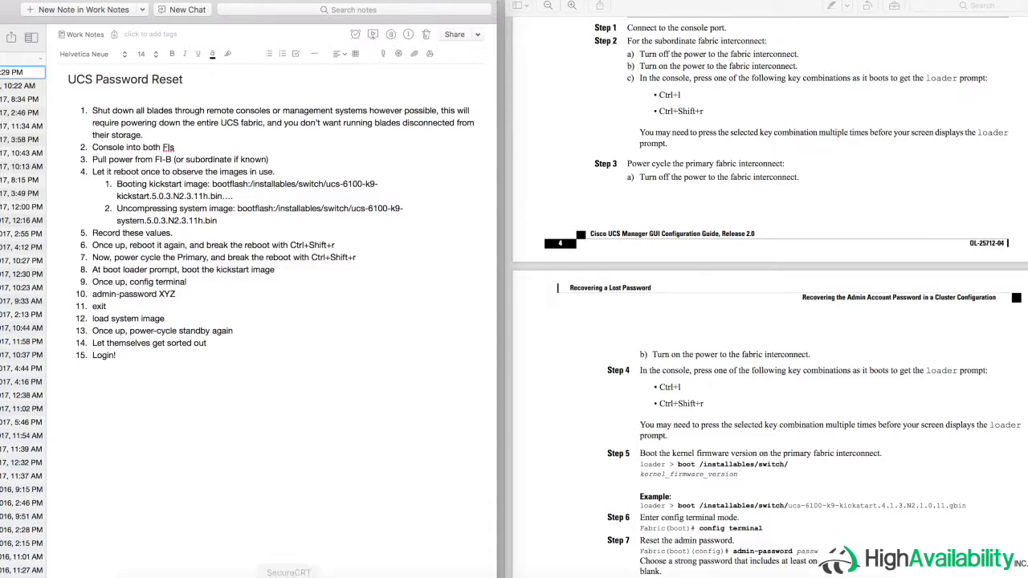
click(288, 572)
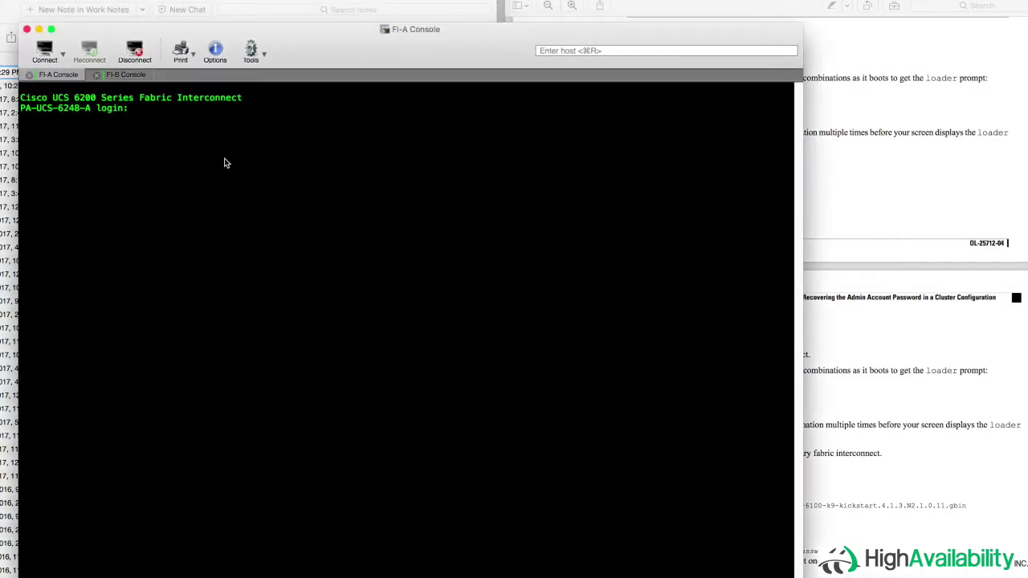
click(123, 76)
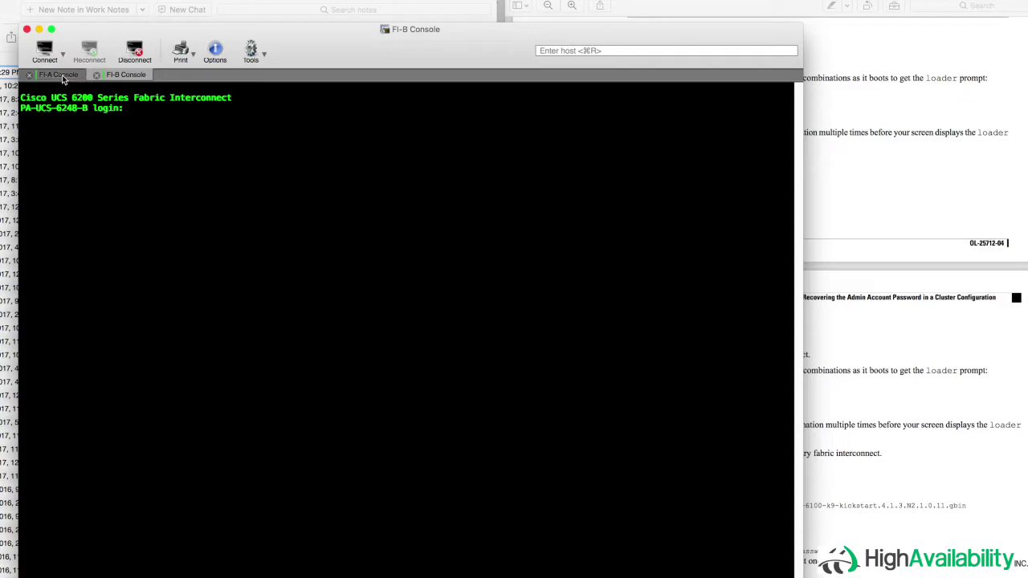
click(62, 75)
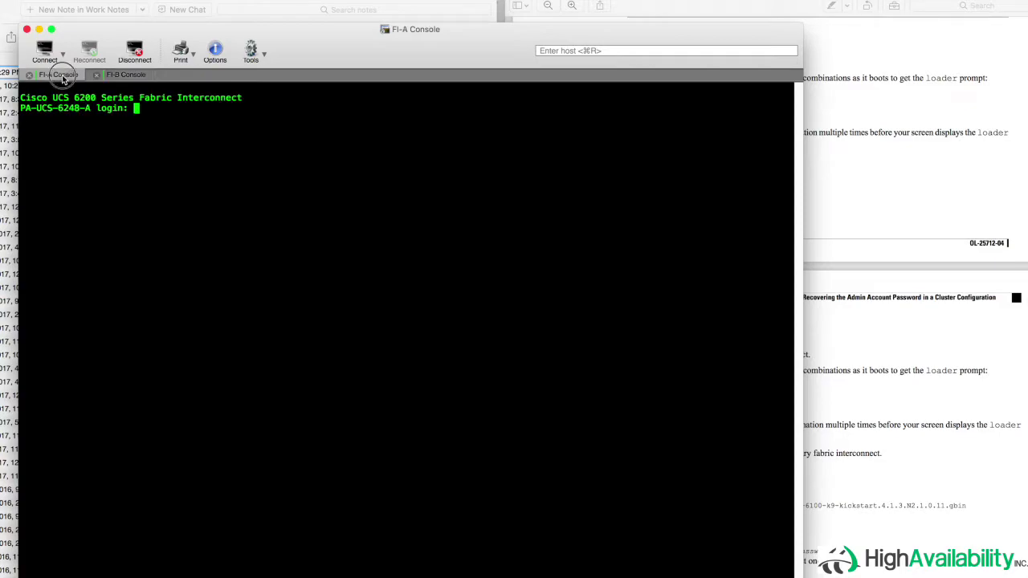
click(119, 75)
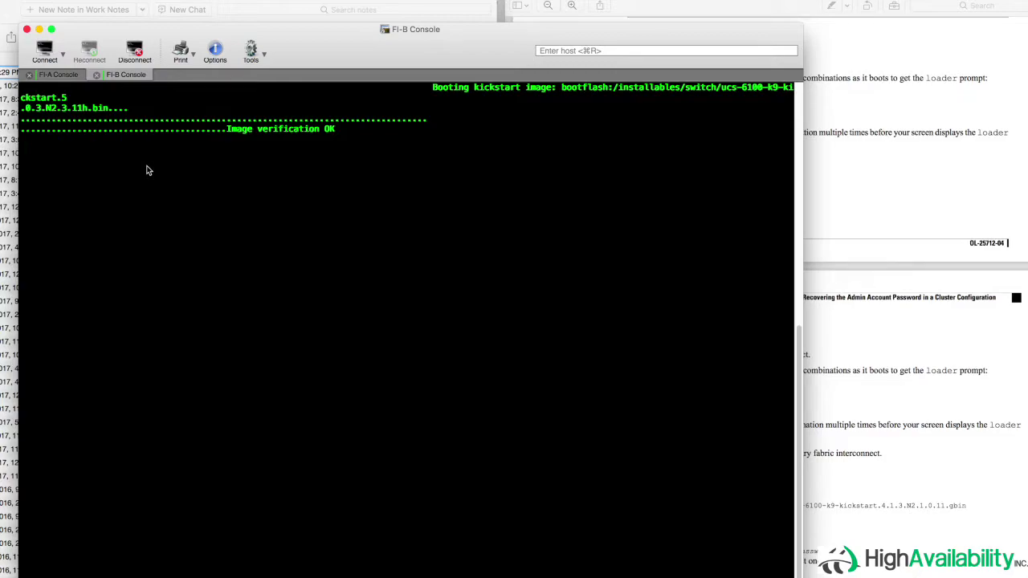
key(ctrl+l)
- Copy FI-B's kickstart image line into a Sublime Text note and join it onto one line
drag(435, 88, 109, 113)
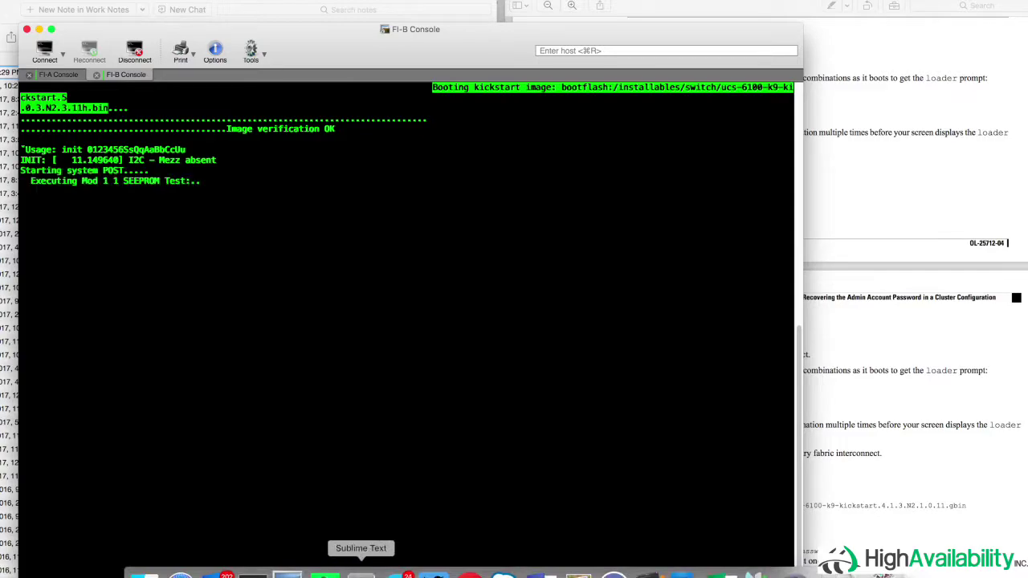
click(360, 573)
text(Booting kickstart image: bootflash:/installables/switch/ucs-6100-k9-kickstart.5 .0.3.N2.3.11h.bin)
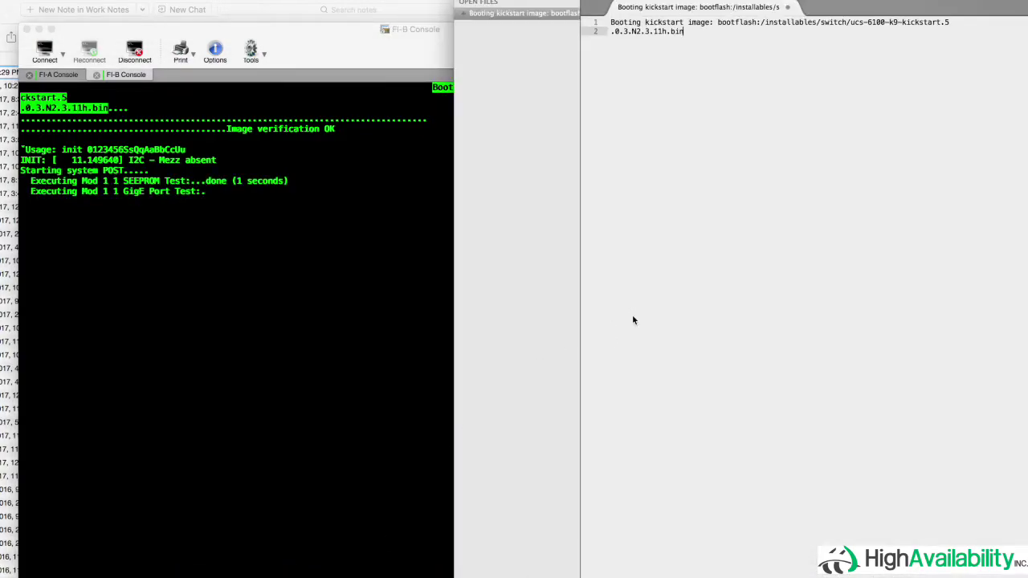
key(super+Left)
key(BackSpace)
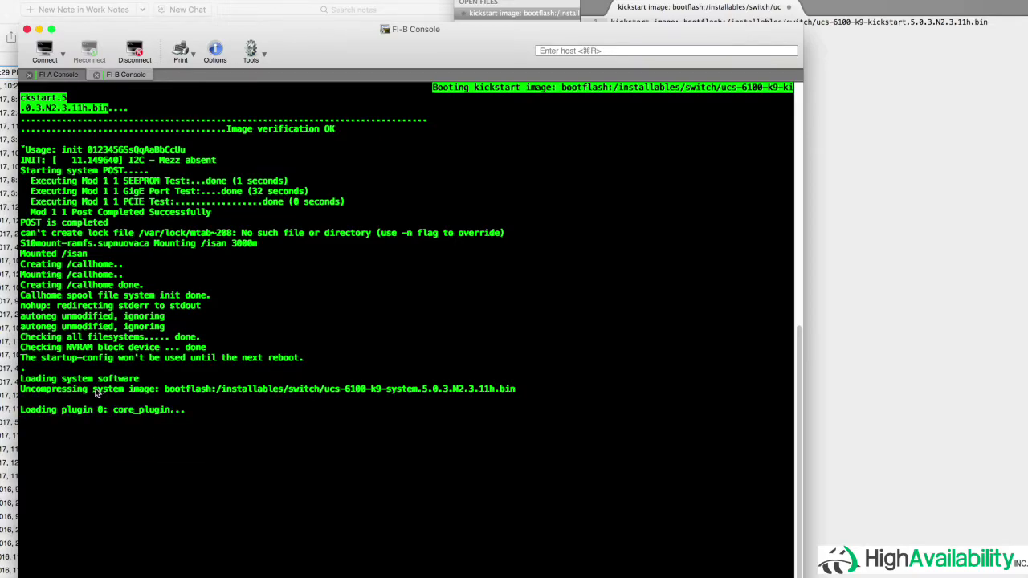
- Add the system image path on line 3 of the note, then shrink the editor to reveal the console
drag(95, 392, 512, 390)
key(super+c)
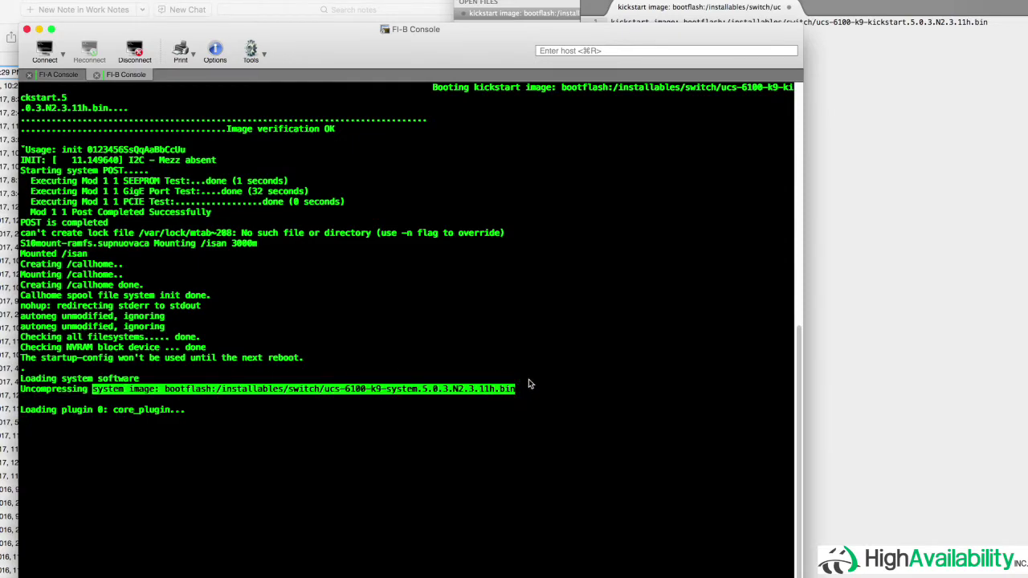
click(857, 183)
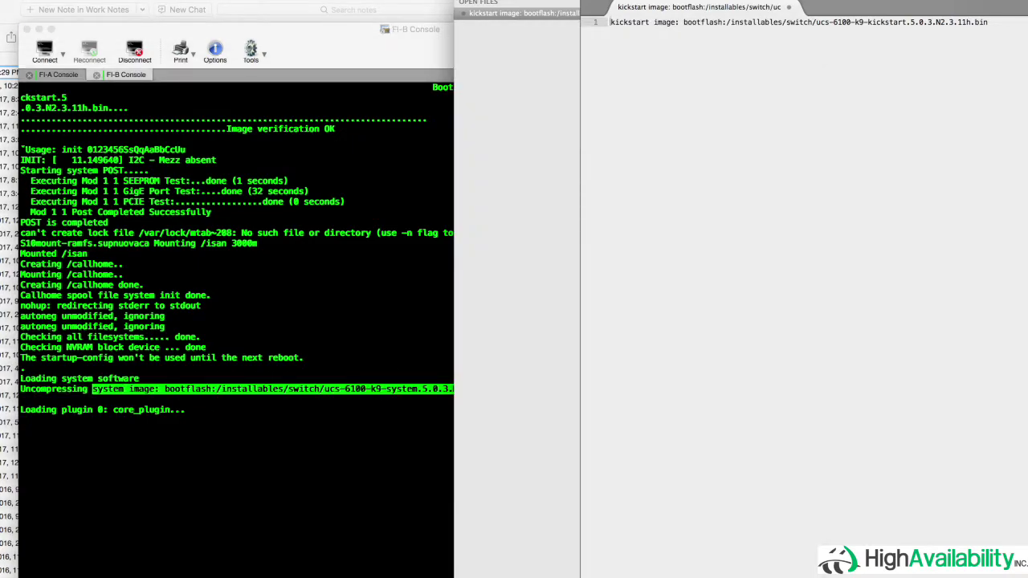
key(Return)
key(Return)
key(super+v)
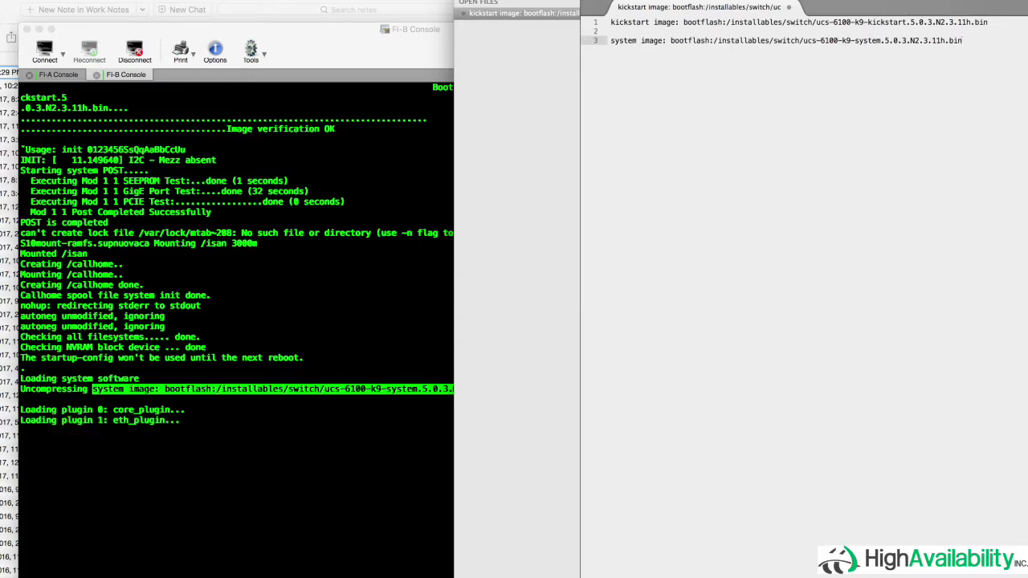
key(Return)
key(Return)
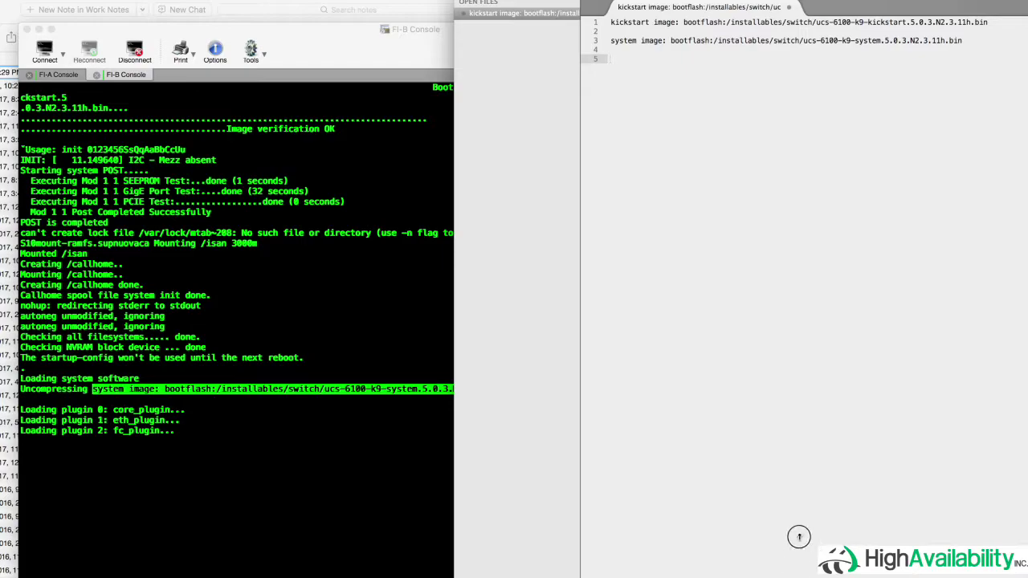
drag(799, 536, 795, 163)
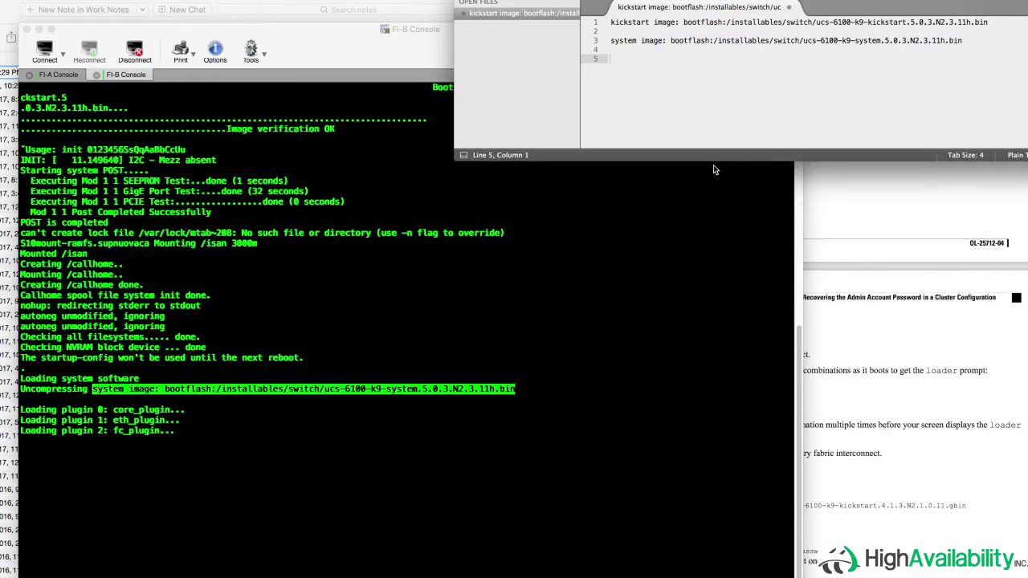
click(571, 245)
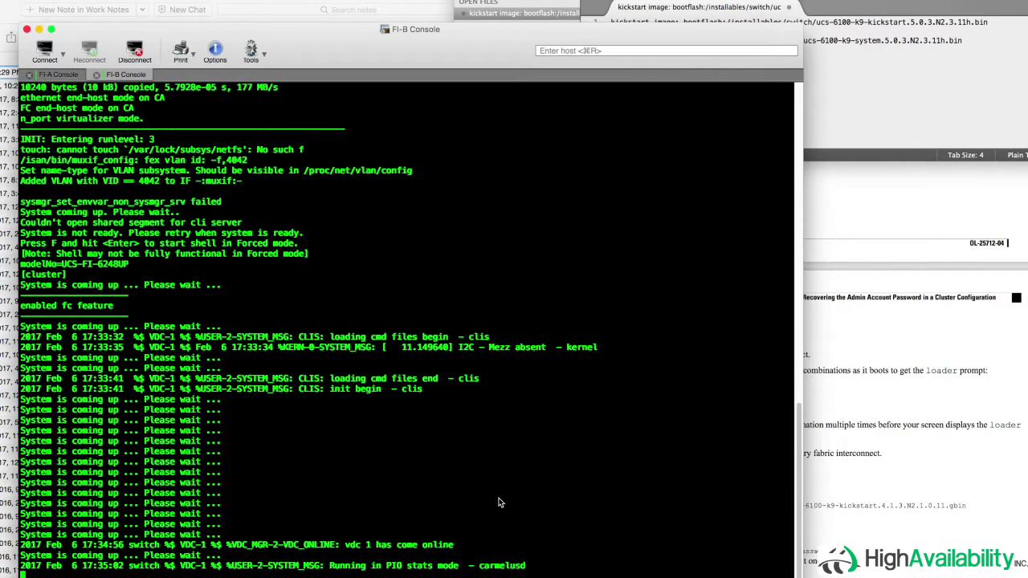
- Note 'Now power cycle again!' in the console, then break FI-B's reboot with Ctrl+Shift+R
text(No)
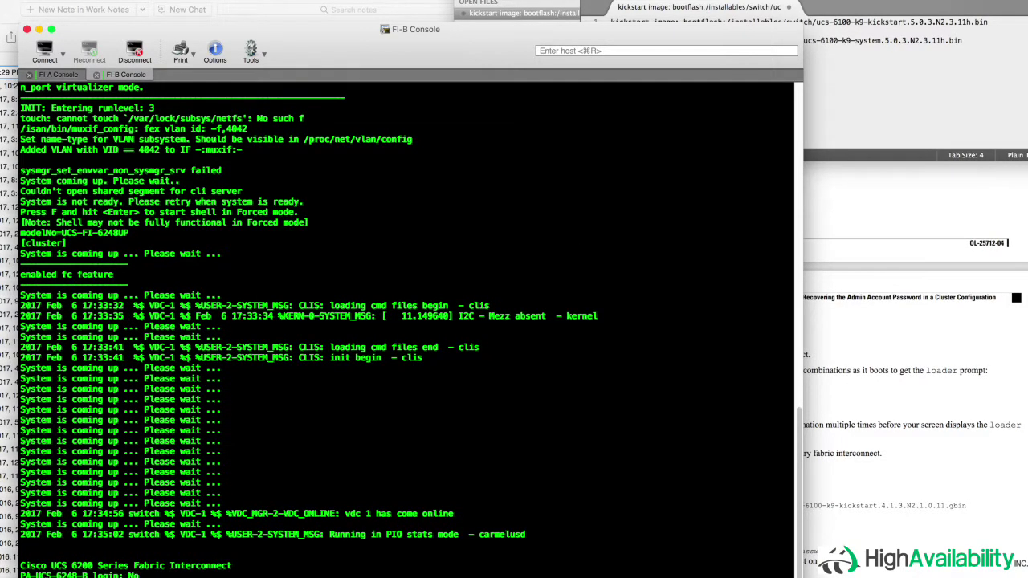
text(w power cycle again!)
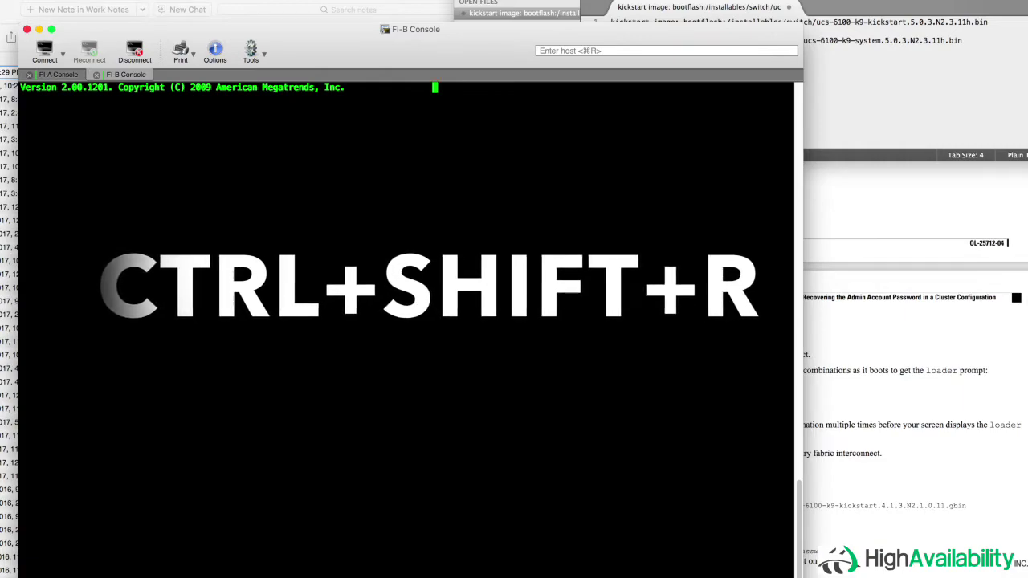
key(ctrl+shift+r)
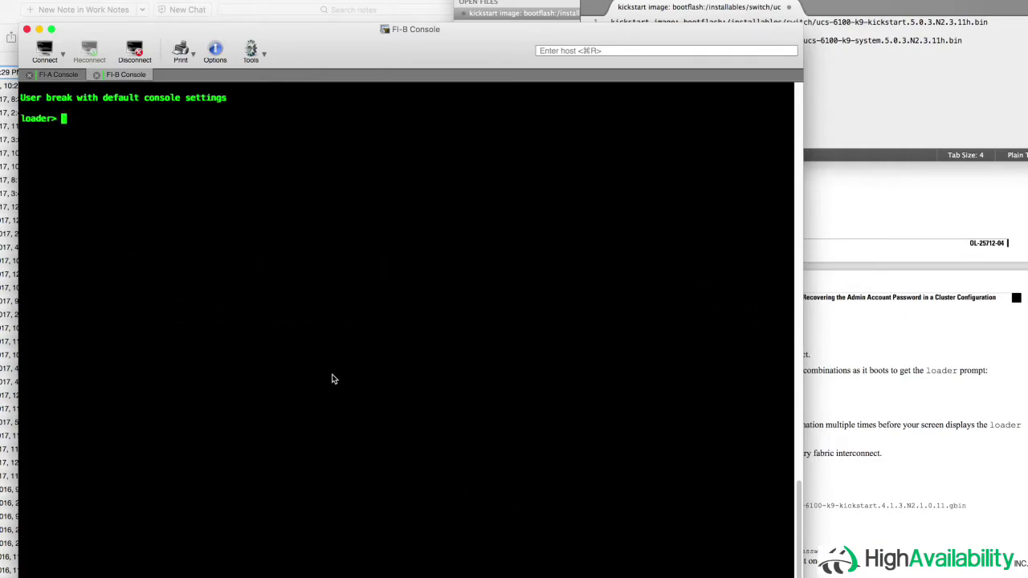
- Run dir at FI-B's loader> prompt and compare the listing with the noted image paths
text(dir)
key(Return)
key(Return)
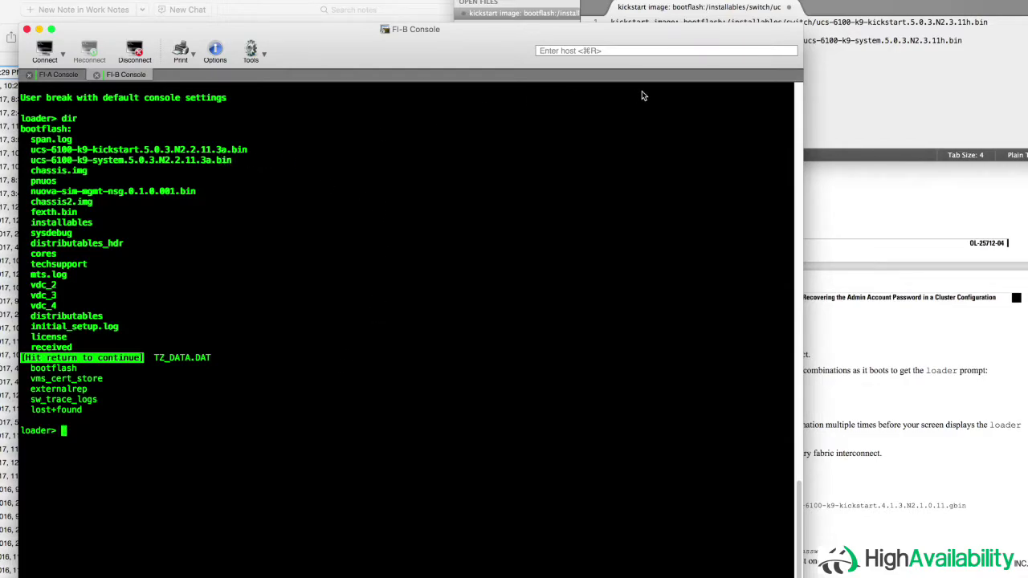
click(984, 41)
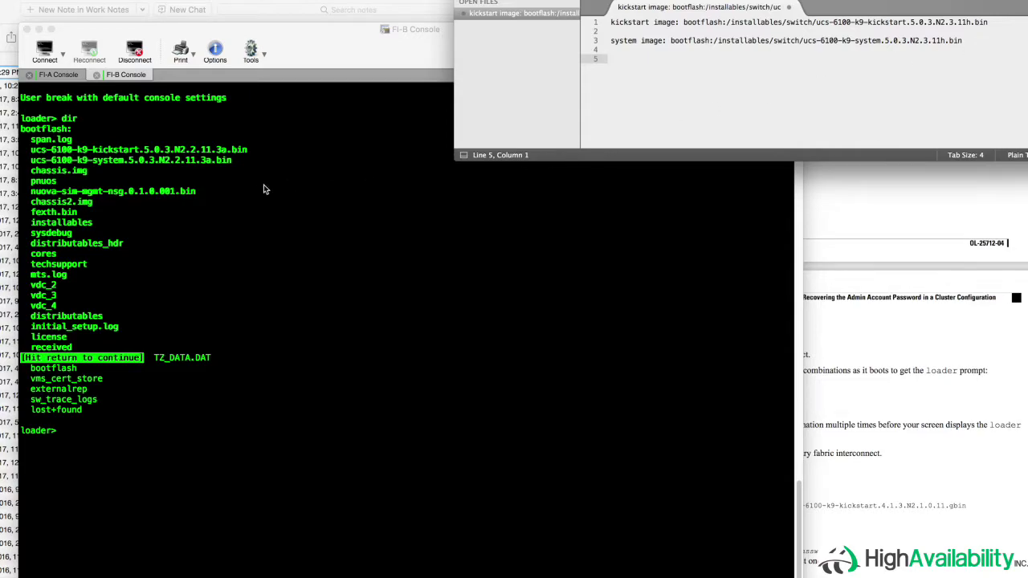
- On the FI-A console, break the boot into loader> and run dir on its bootflash
click(237, 207)
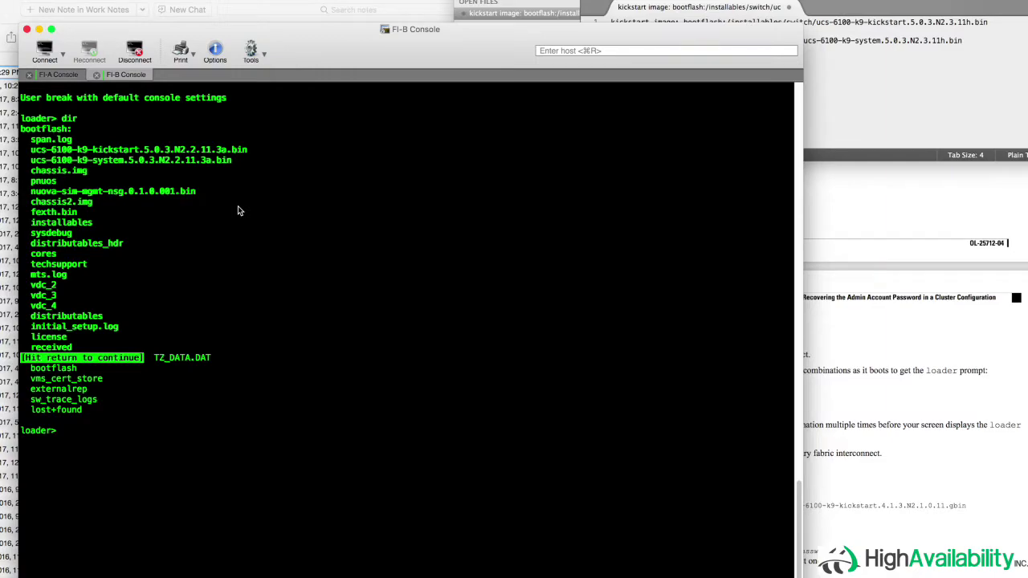
click(54, 75)
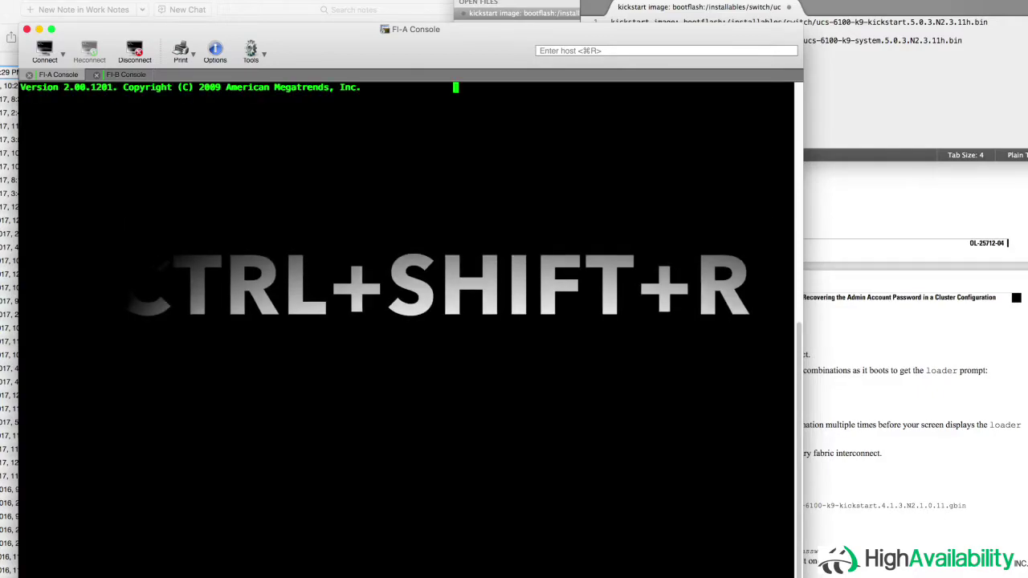
key(ctrl+shift+r)
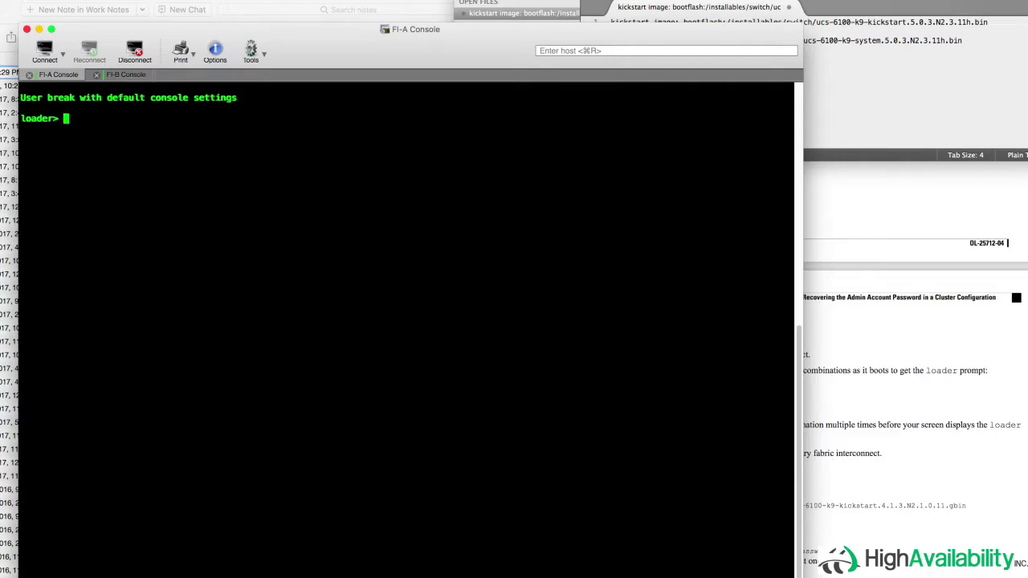
text(dir)
key(Return)
key(Return)
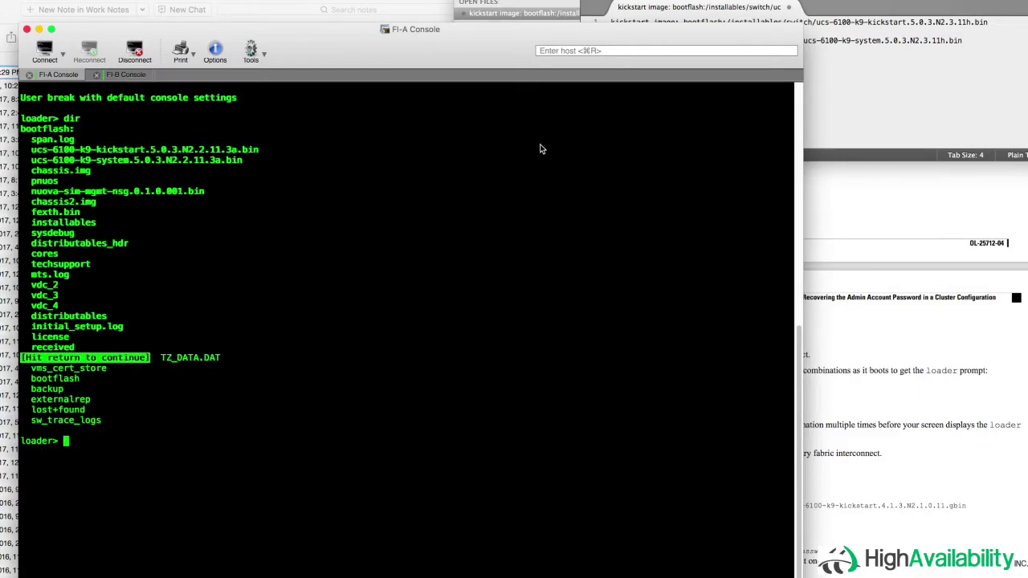
- Copy the kickstart path from line 1 of the notes and review the recovery guide's steps
click(829, 36)
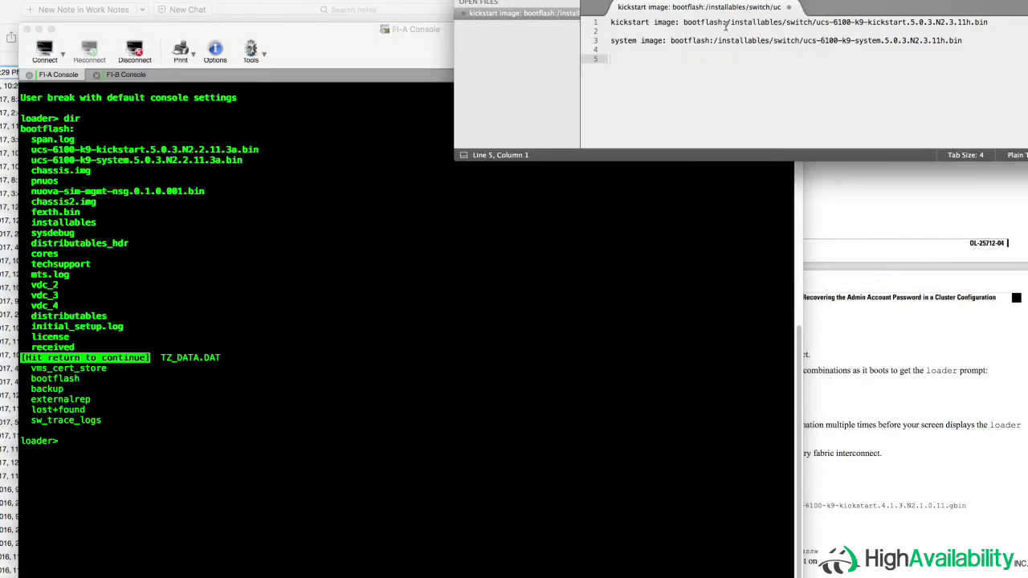
drag(727, 23, 988, 21)
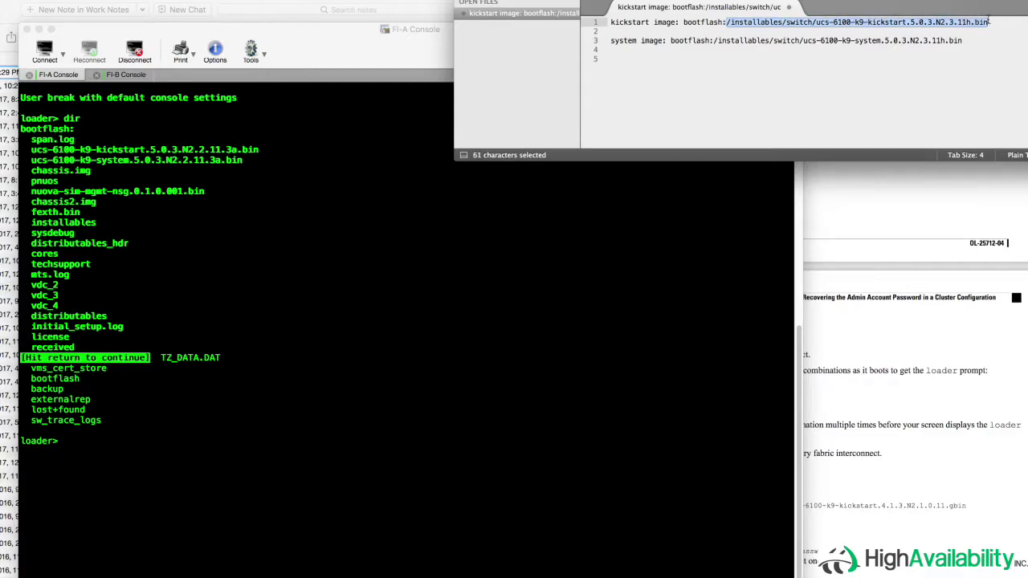
key(cmd+c)
click(811, 275)
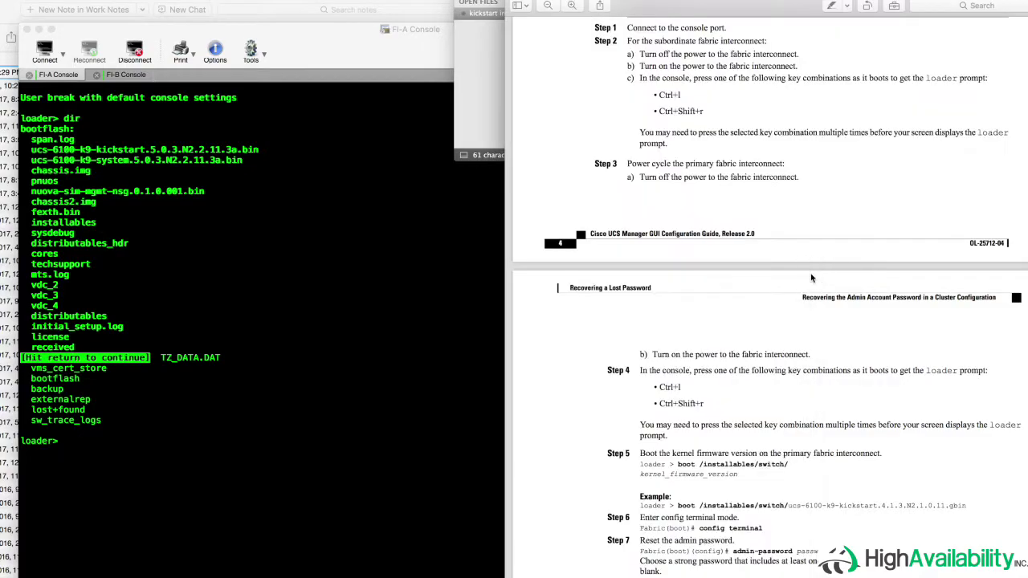
click(405, 326)
- Run 'boot' with the pasted 5.0.3.N2.3.11h kickstart path at FI-A's loader> prompt
text(boo)
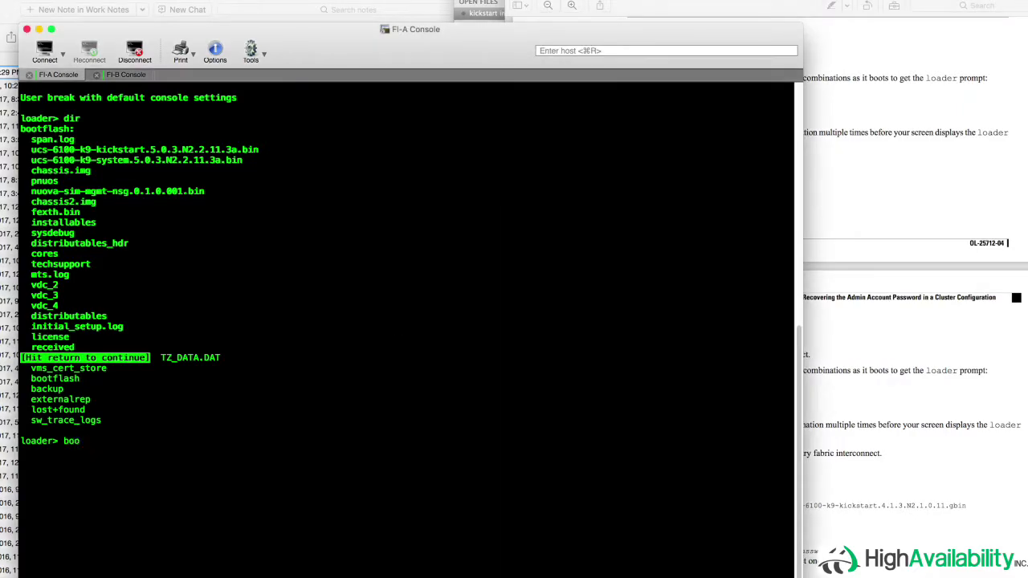
text(t)
key(super+v)
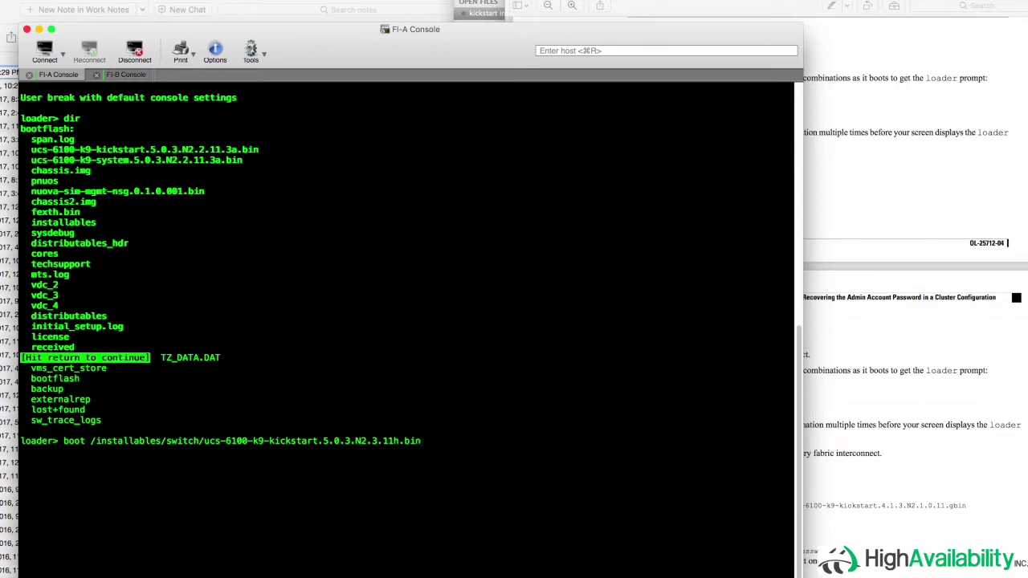
key(Return)
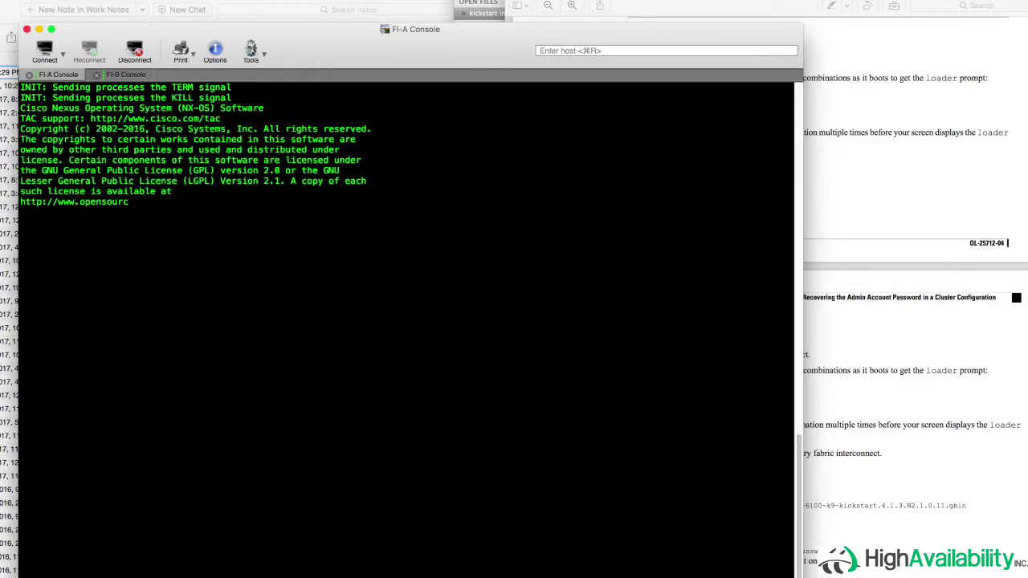
- Enter config term, set a new admin password with admin-password, then exit to switch(boot)#
key(Return)
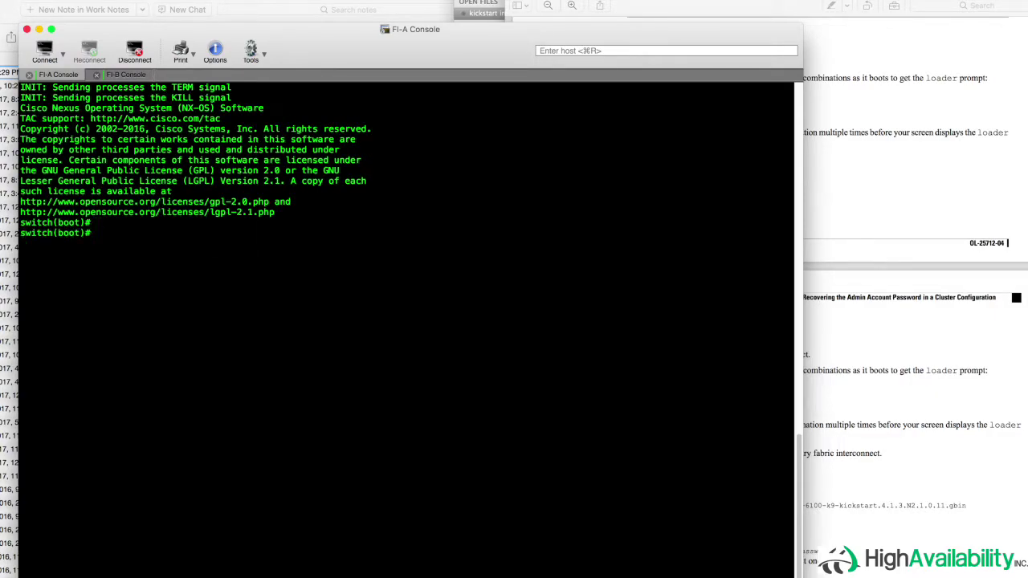
text(config term)
key(Return)
text(adm)
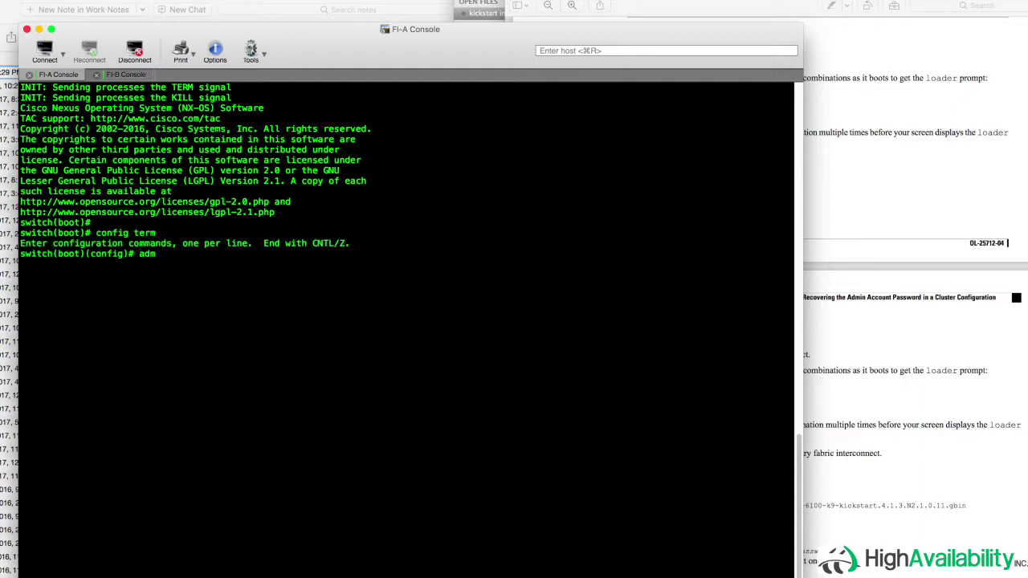
text(in-password P@ssword5!)
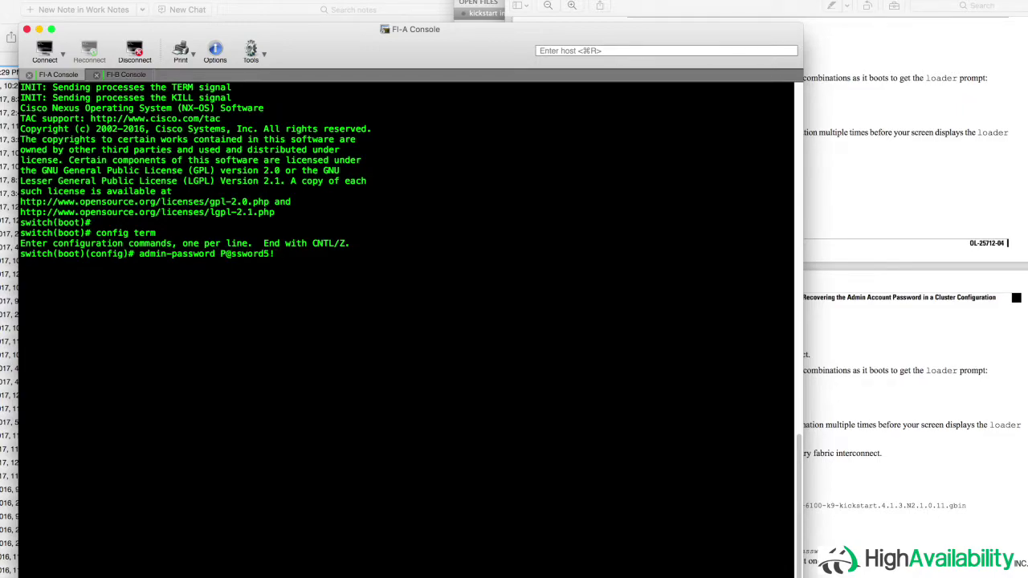
key(Return)
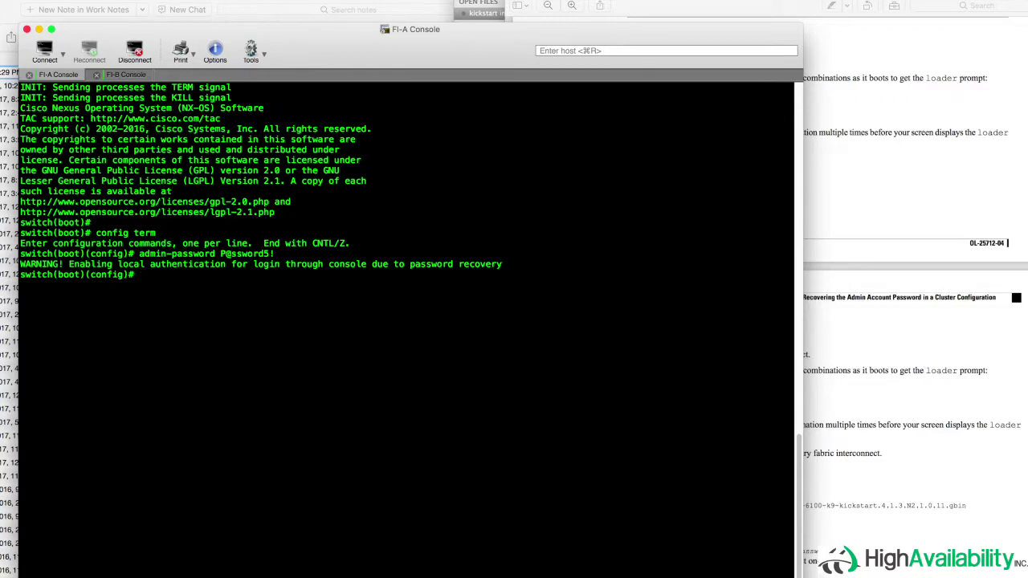
text(exit)
key(Return)
- Run 'load' with the system image path copied from line 3 of the notes on FI-A
click(882, 395)
scroll(883, 395, down, 5)
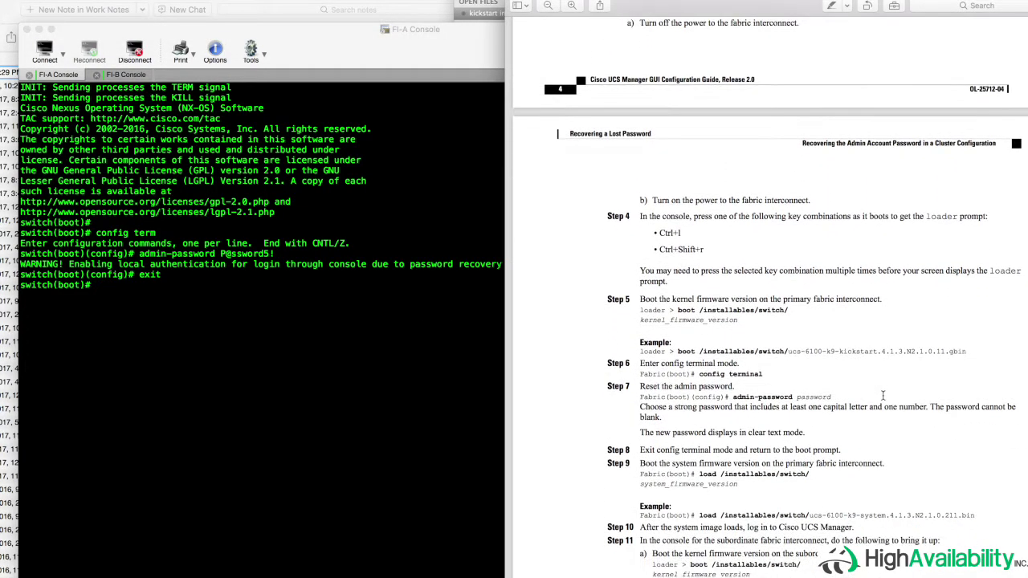
click(379, 345)
text(load)
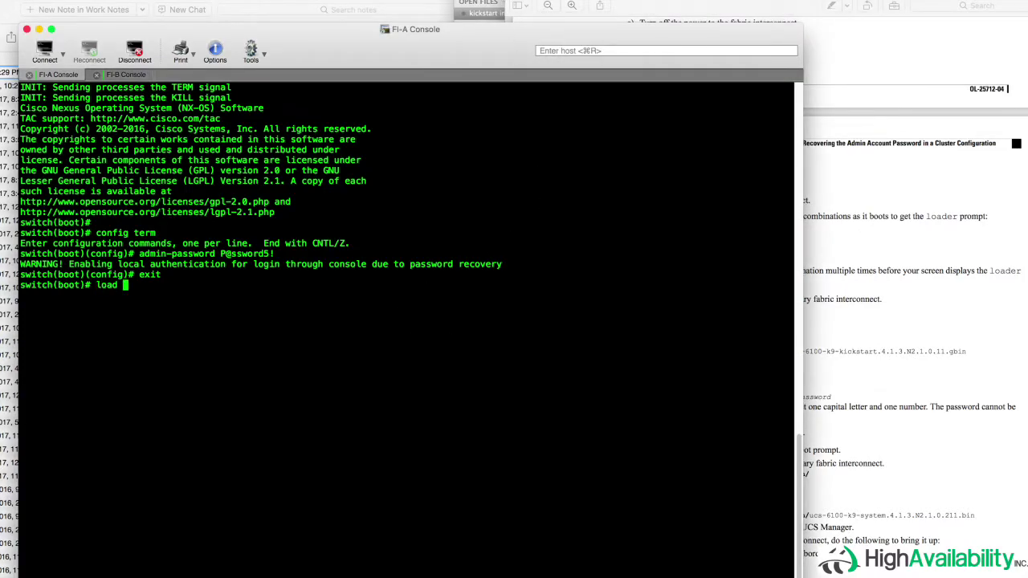
click(482, 13)
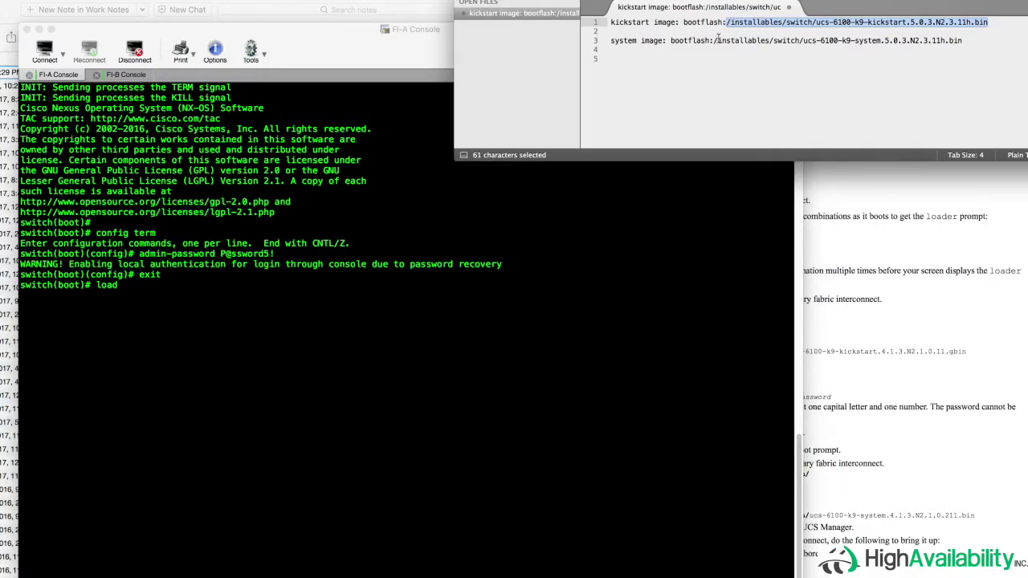
drag(715, 40, 965, 38)
key(super+c)
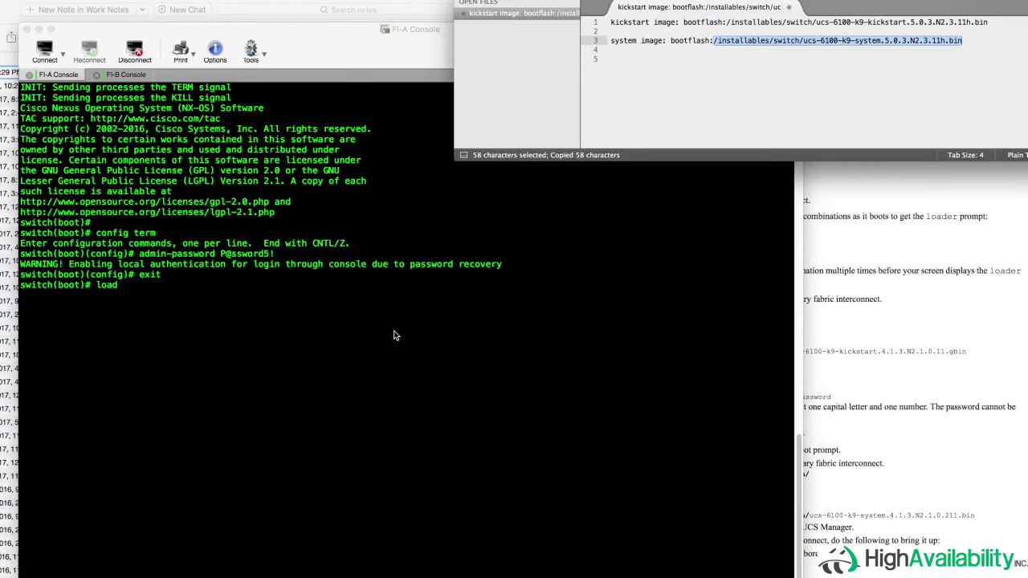
click(394, 335)
key(super+v)
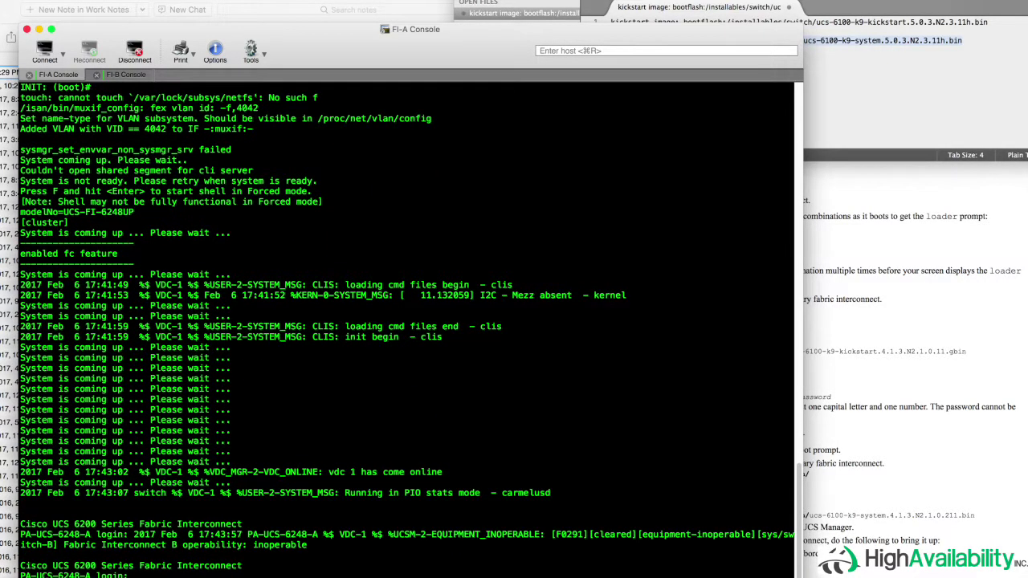
- Log in to FI-A as admin with the new password
text(admin)
key(Return)
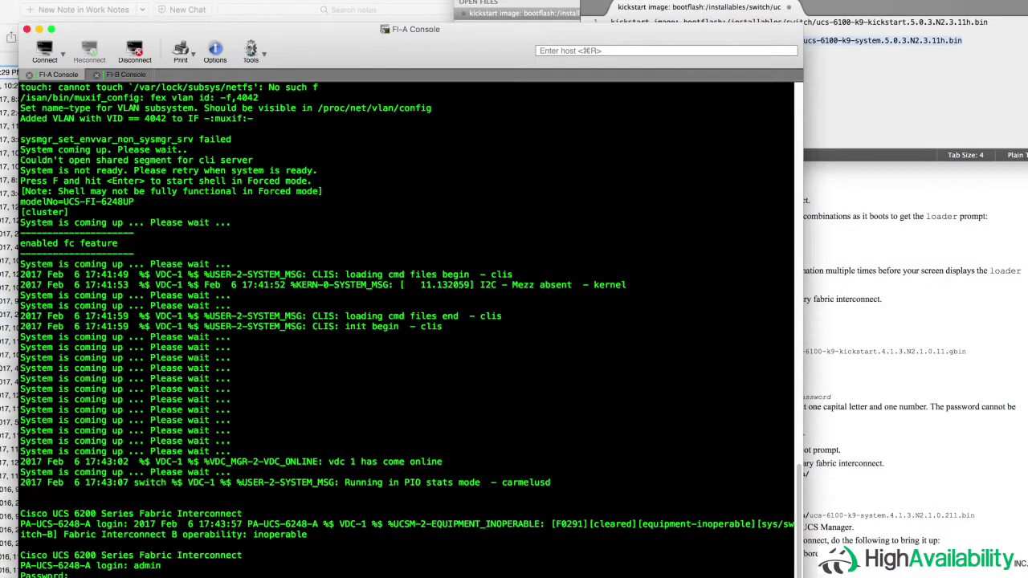
key(Return)
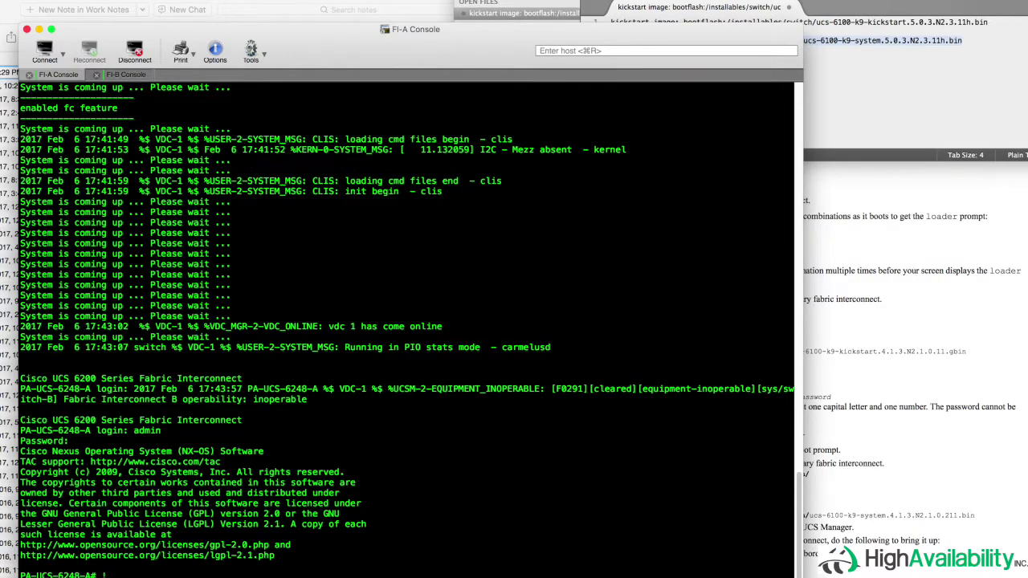
- Add the note 'Now boot the secondary again' and move to the FI-B console
text(Now boot the secondary again)
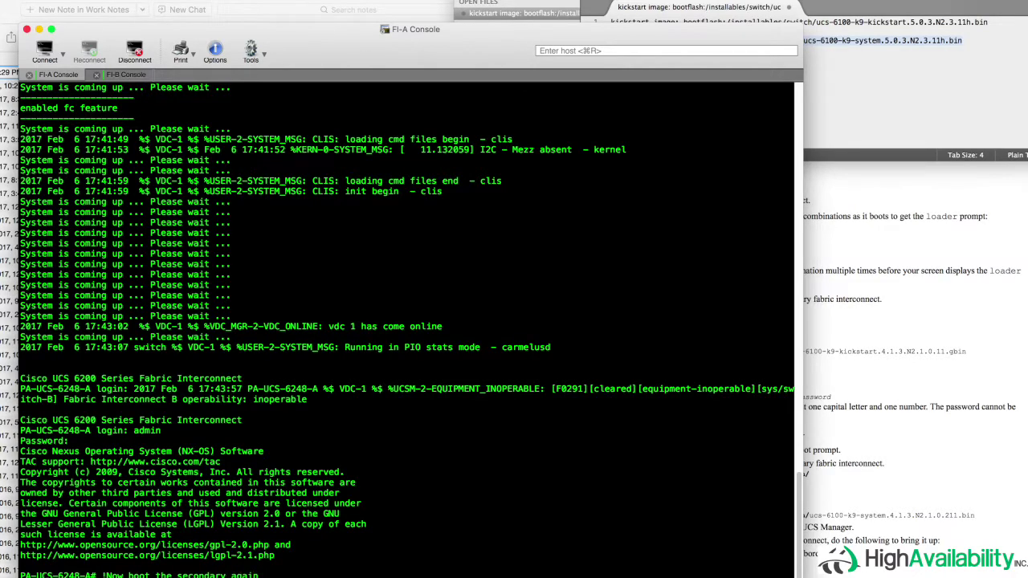
key(Return)
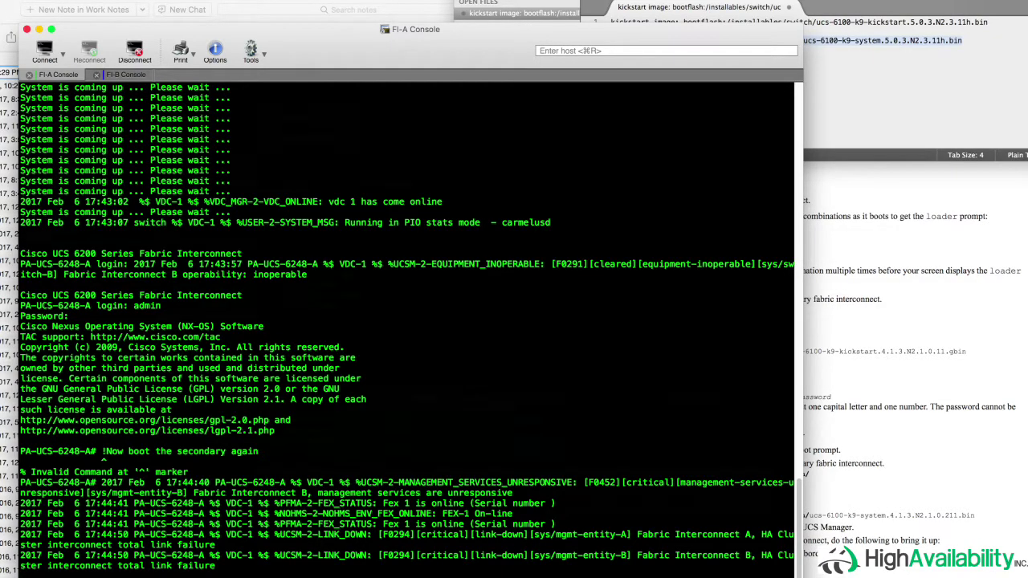
click(141, 74)
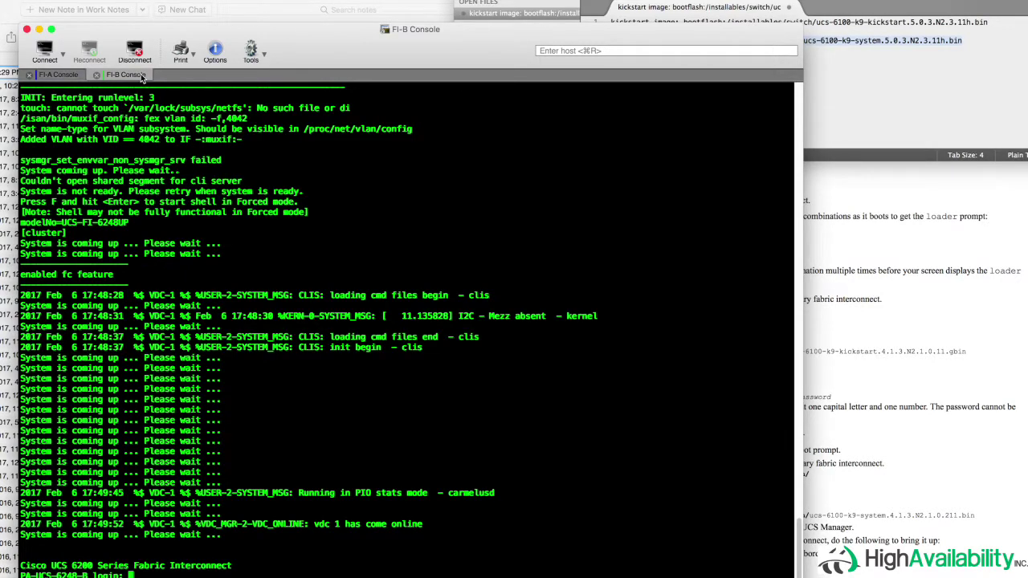
- Log in as admin and run 'show cluster state' on the current console
text(admin)
key(Return)
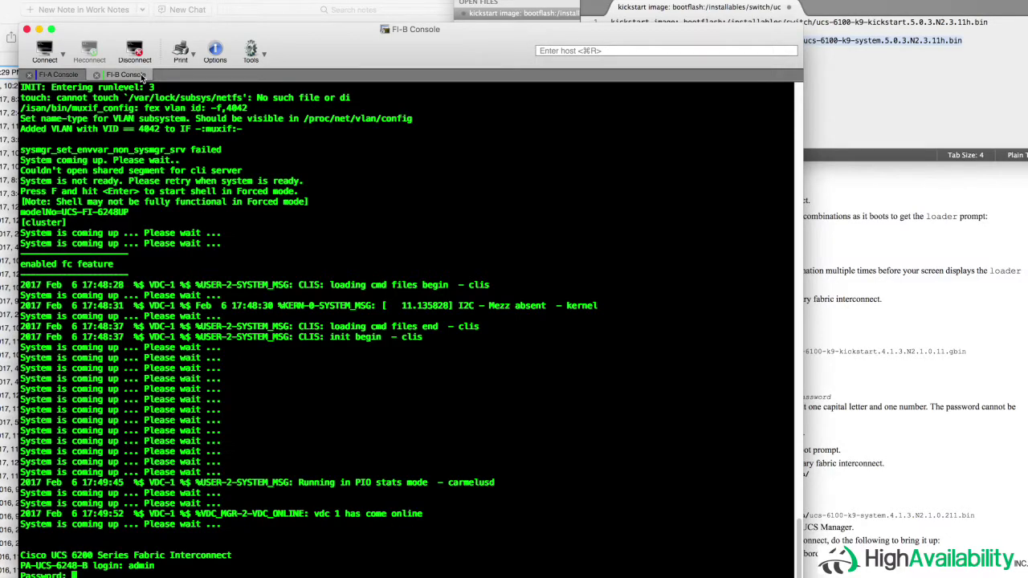
key(Return)
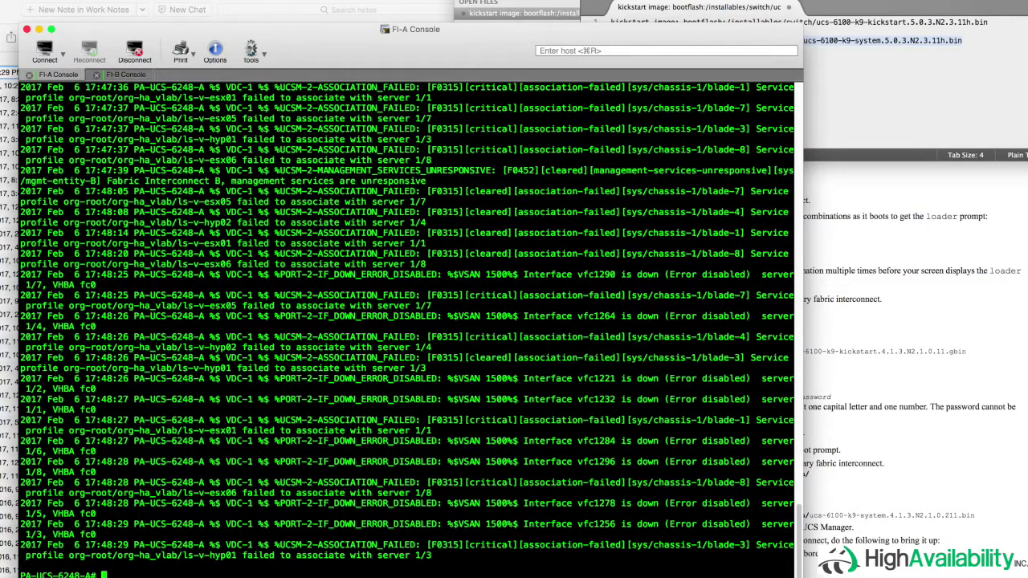
text(show cluster state)
key(Return)
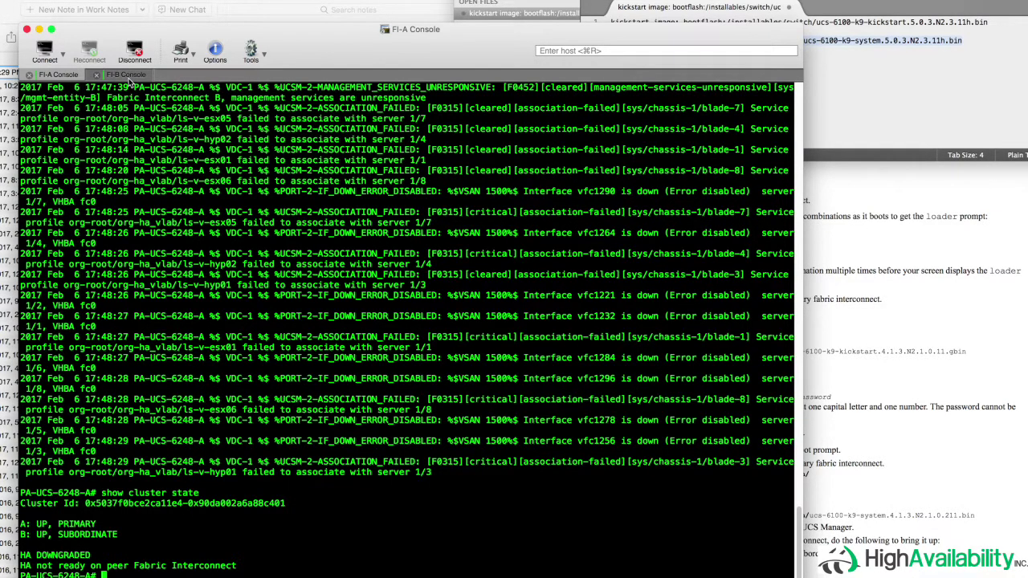
- Log fabric interconnect B in as admin on the FI-B console, retrying the login once
click(125, 75)
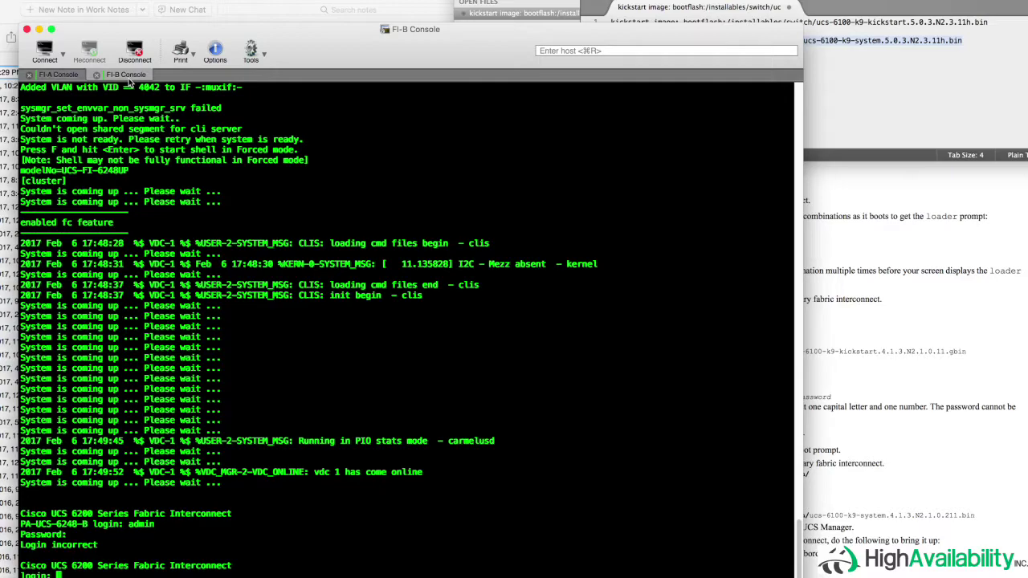
text(admin)
key(Return)
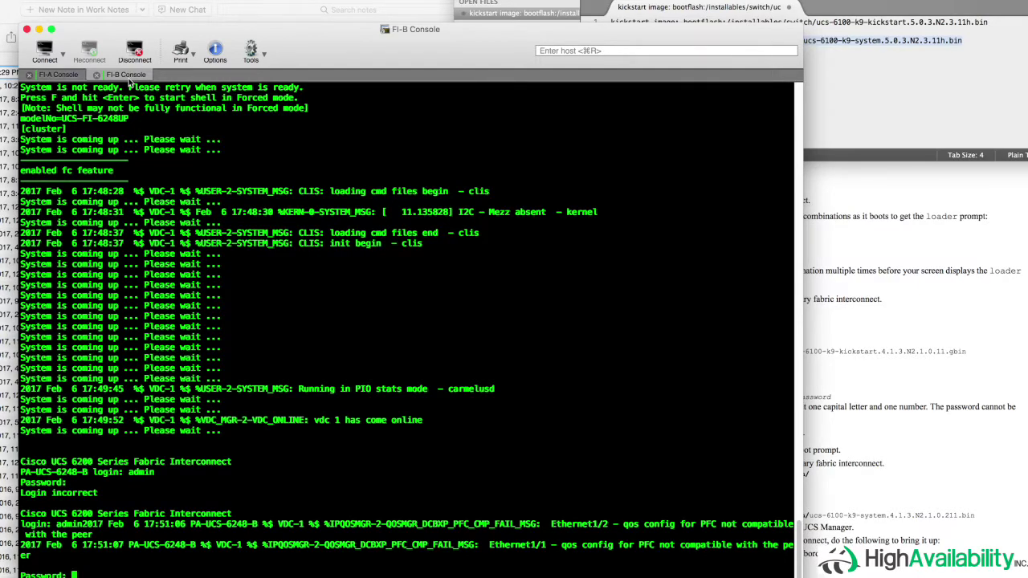
key(Return)
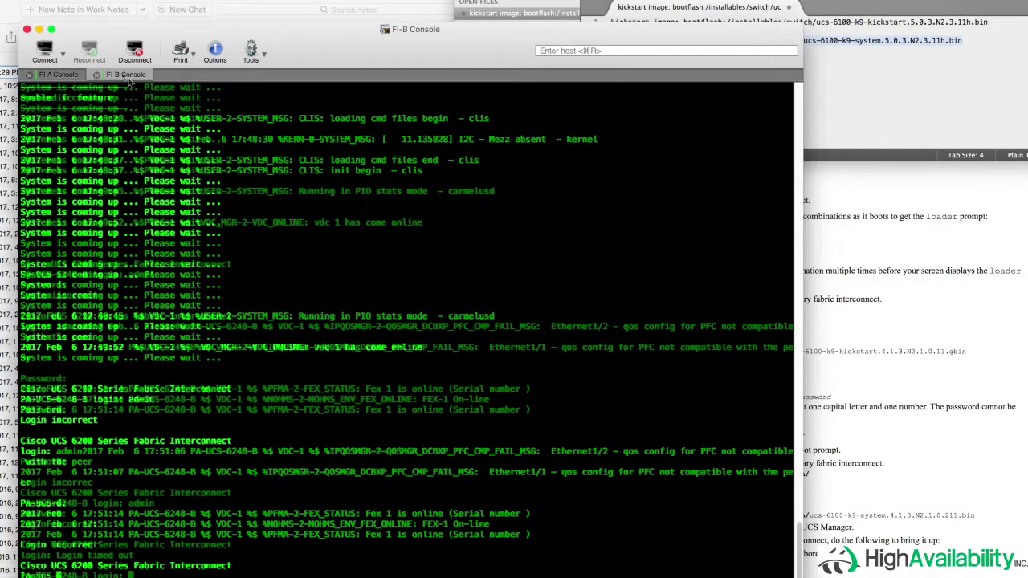
text(admin)
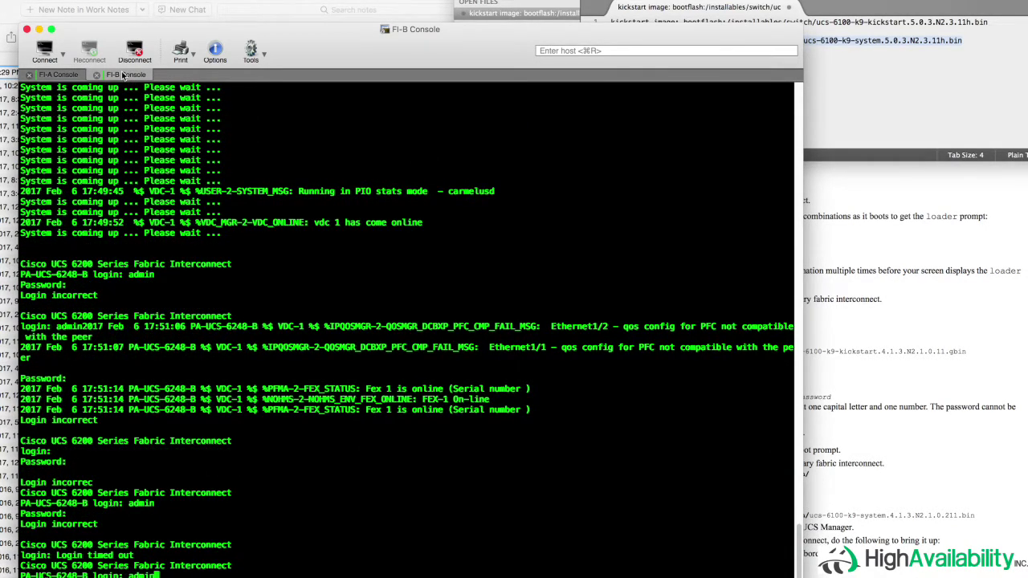
key(Return)
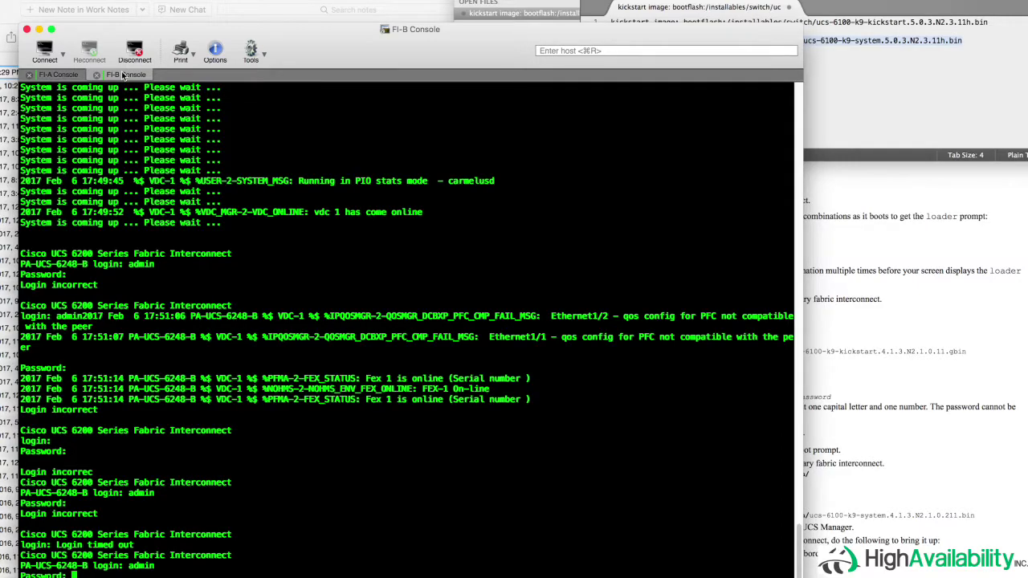
key(Return)
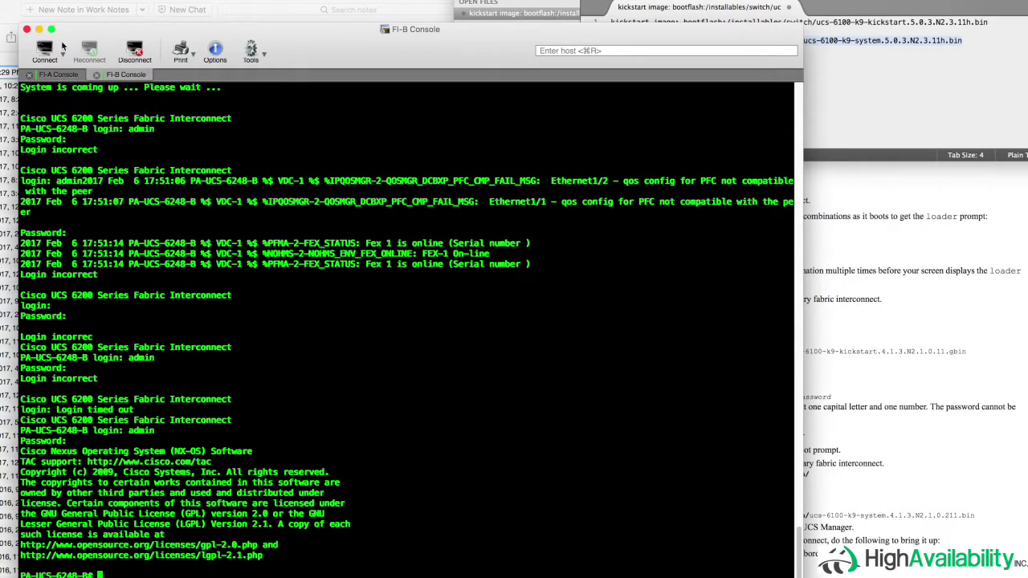
- Run 'show cluster state' on FI-A to confirm HA READY, then bring the browser forward
click(60, 75)
text(show )
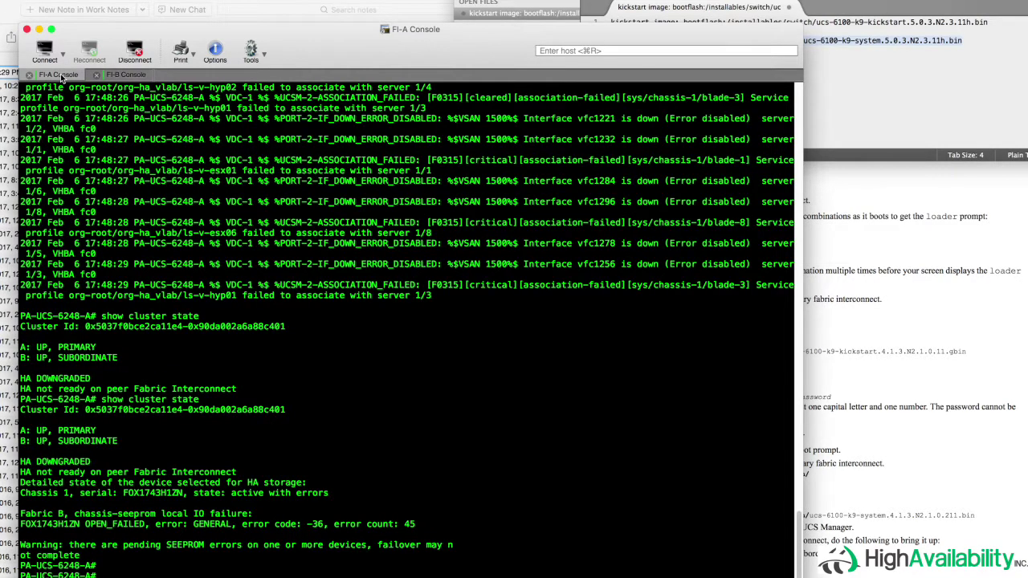
text(cluster state)
key(Return)
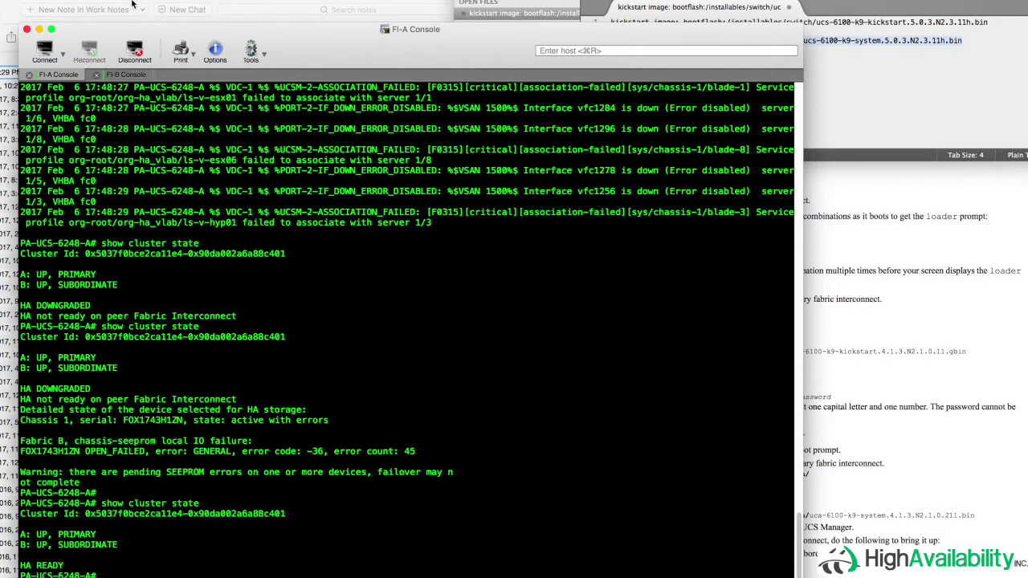
mouse_move(447, 573)
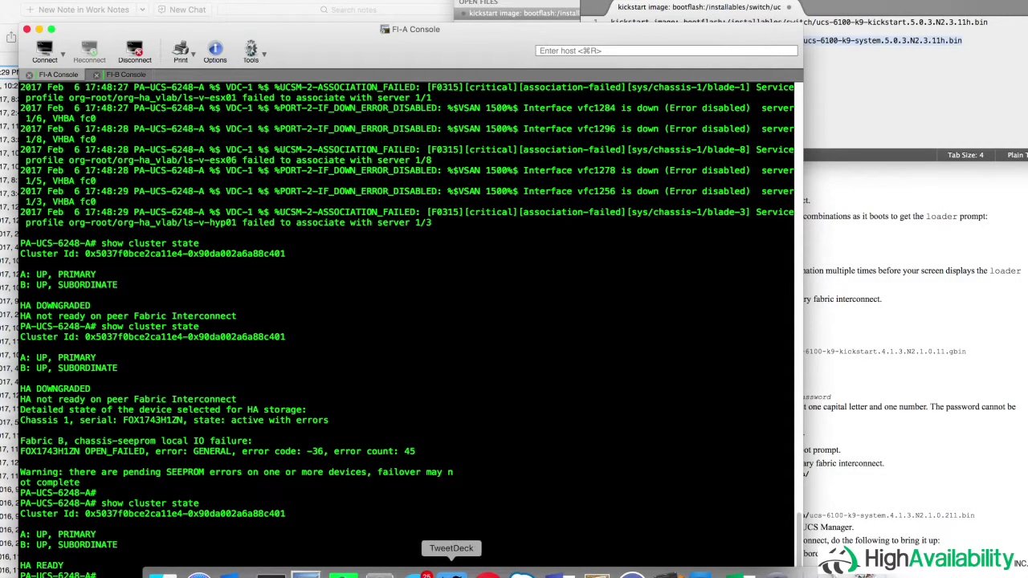
click(488, 573)
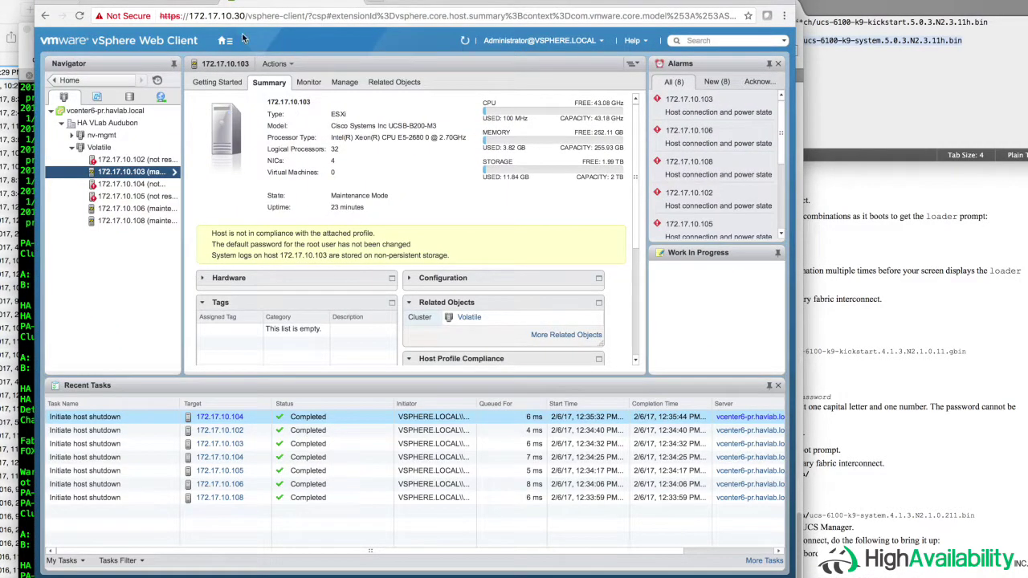
- In a new tab, open the Labs > UCS Vol Lab bookmark for the UCS Manager login
key(super+t)
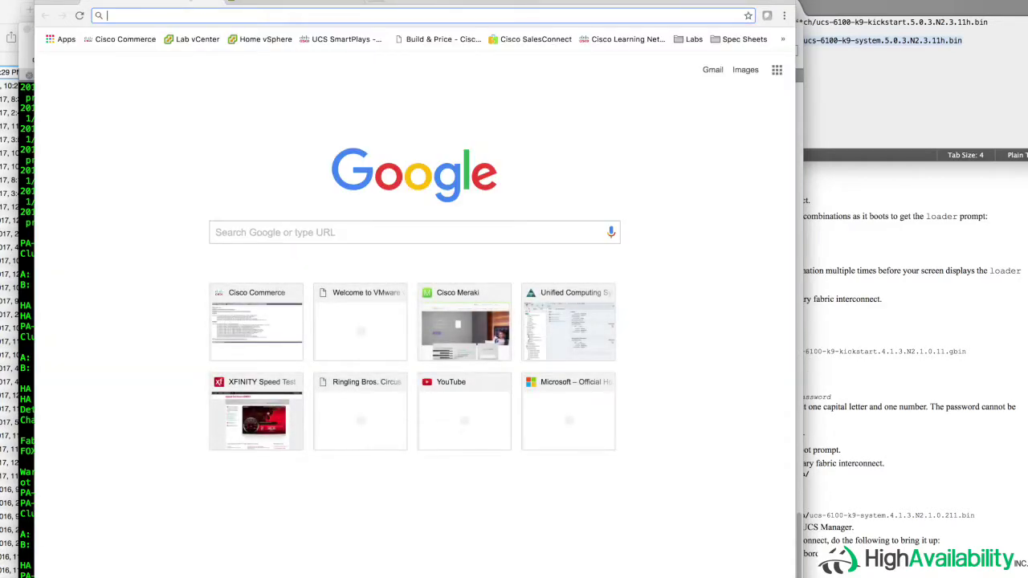
click(691, 40)
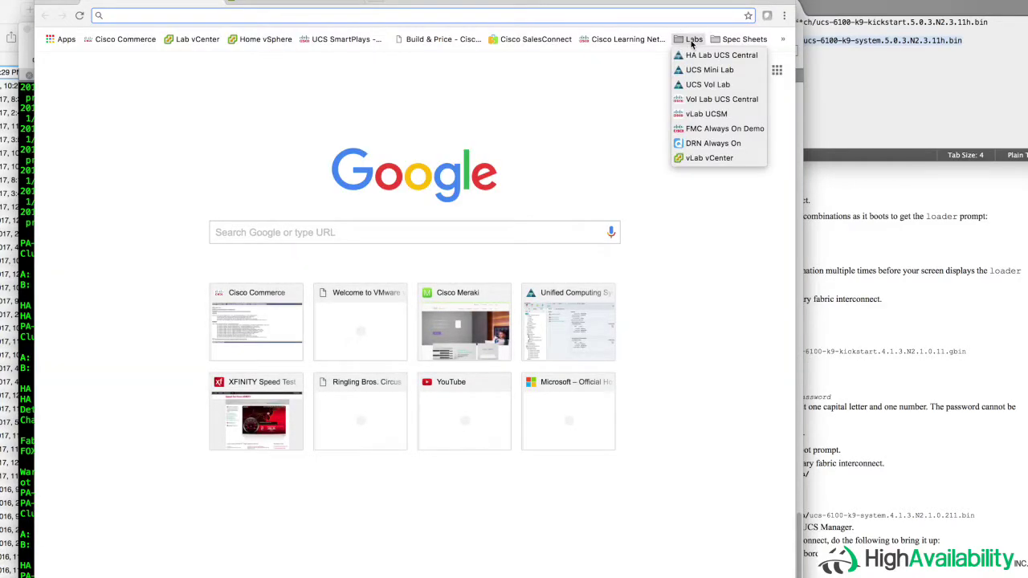
click(700, 84)
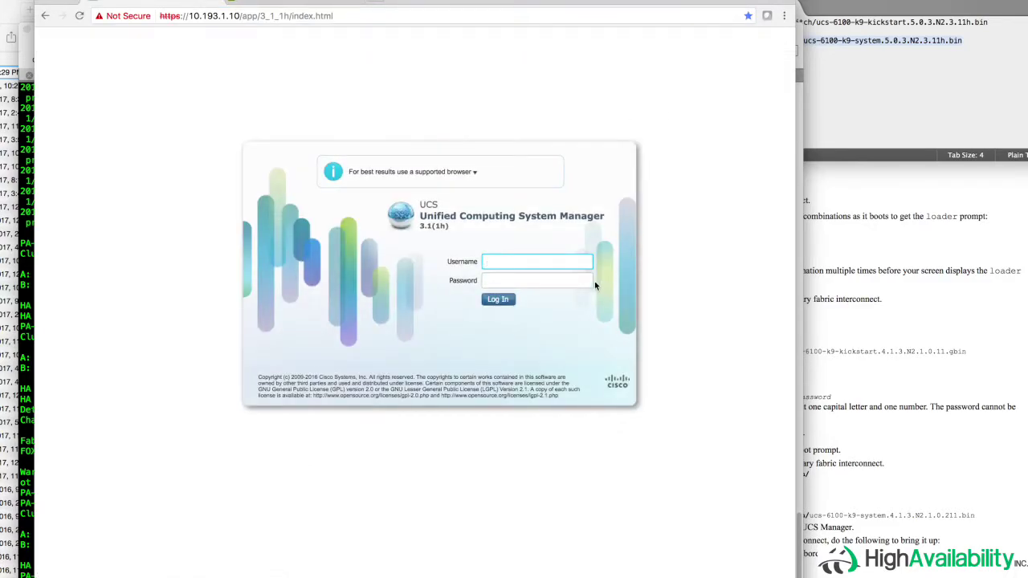
- Log in to UCS Manager with username admin and the account password
click(562, 261)
text(admin)
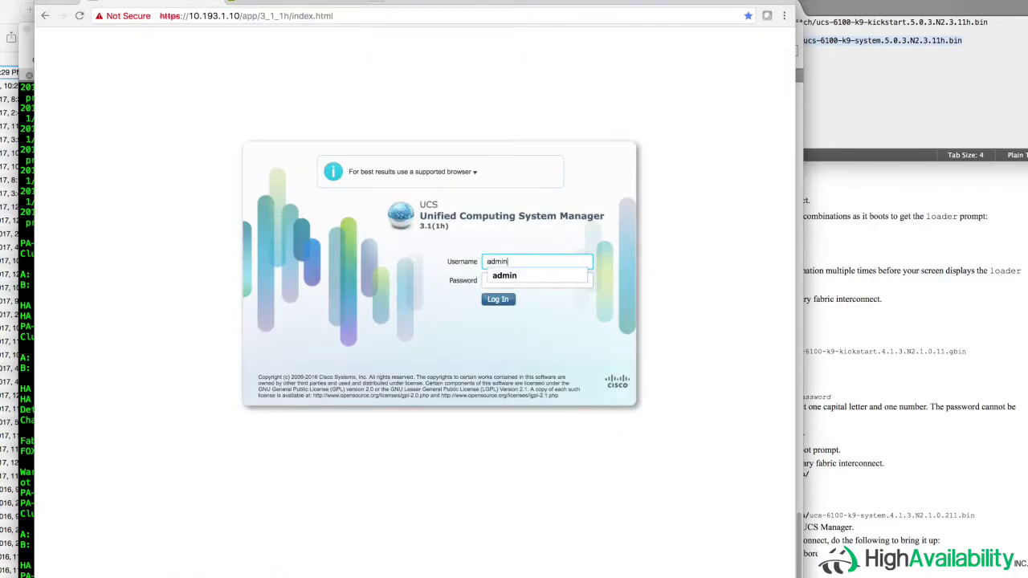
key(Tab)
text(••••••••)
key(Return)
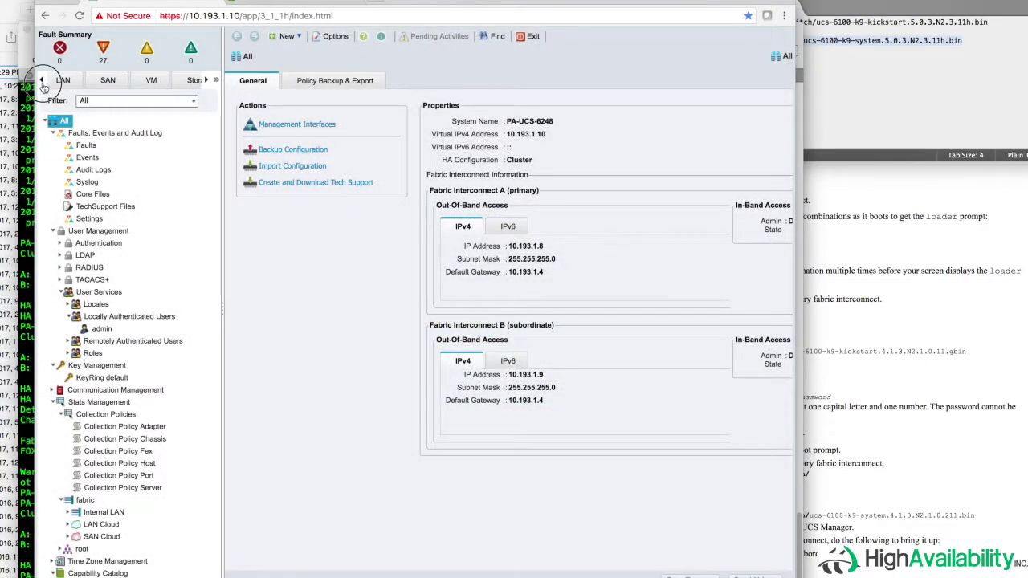
- Browse Equipment > Chassis 1 > Servers, list Servers > Service Profiles, then view major faults
click(41, 80)
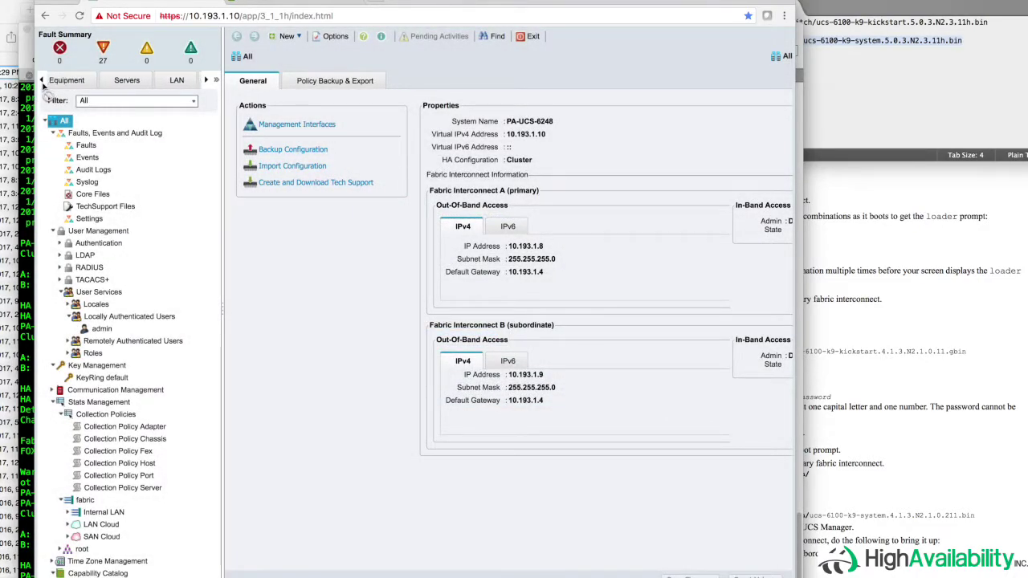
click(92, 80)
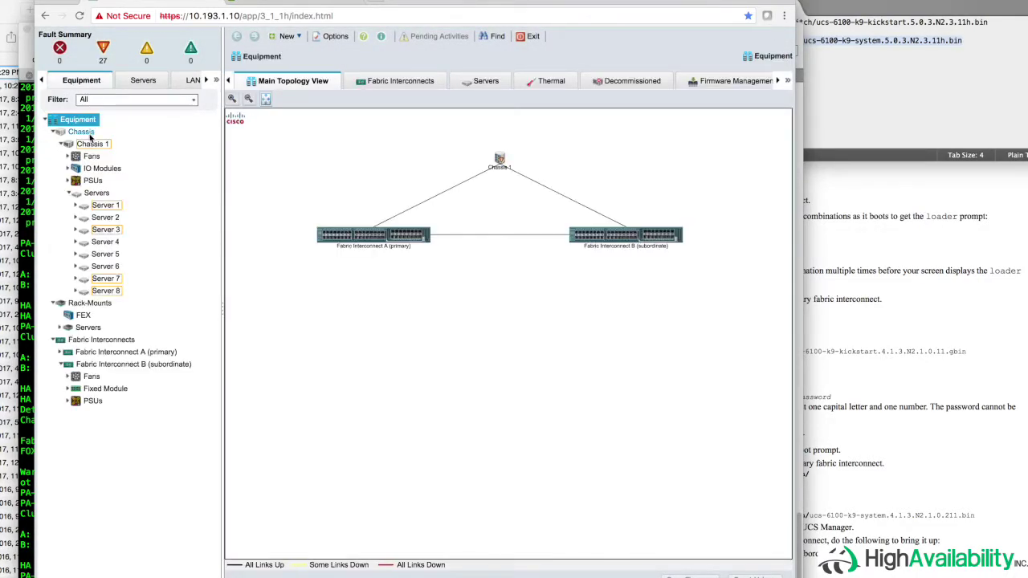
click(96, 192)
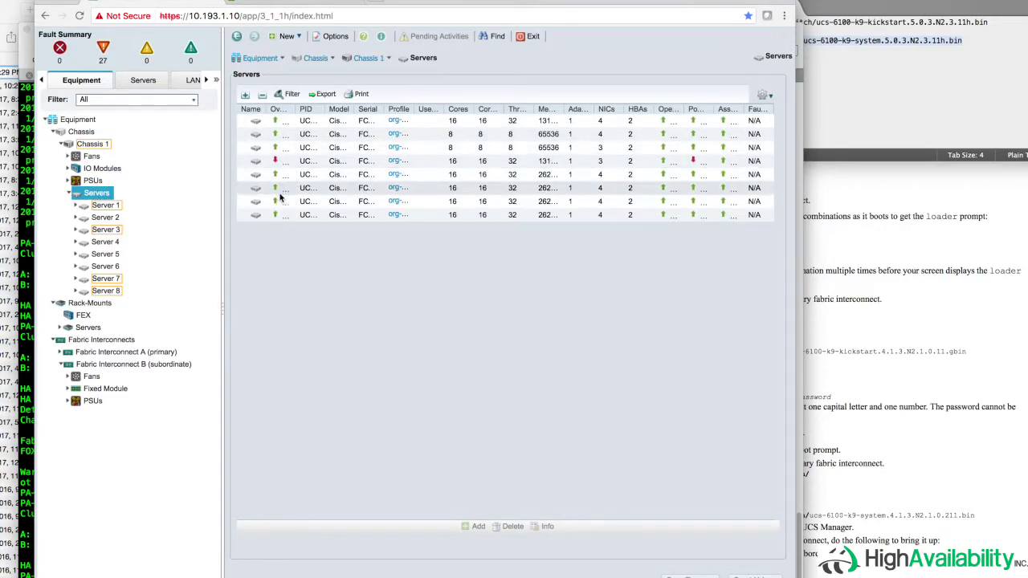
click(153, 82)
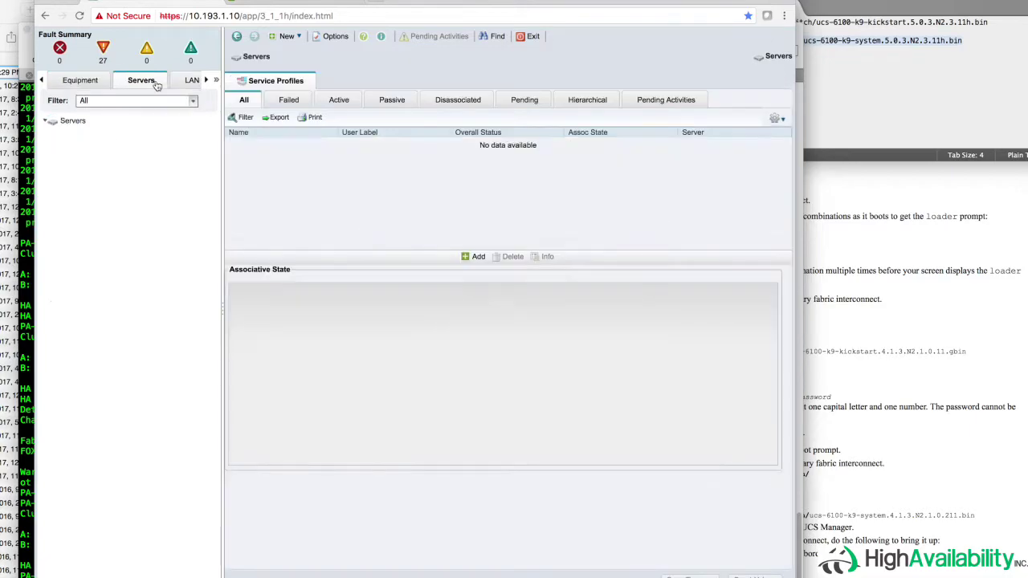
click(95, 134)
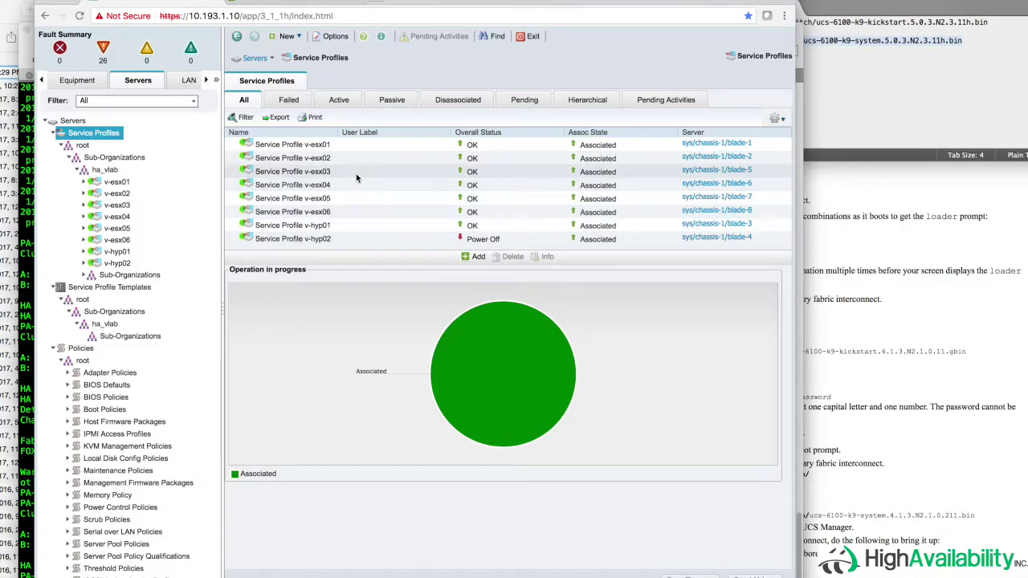
click(103, 50)
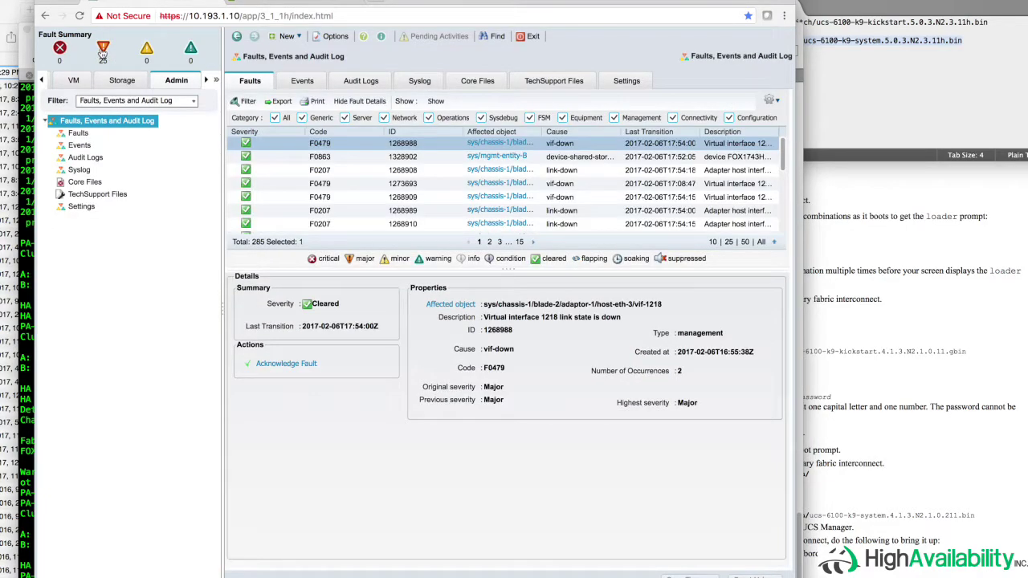